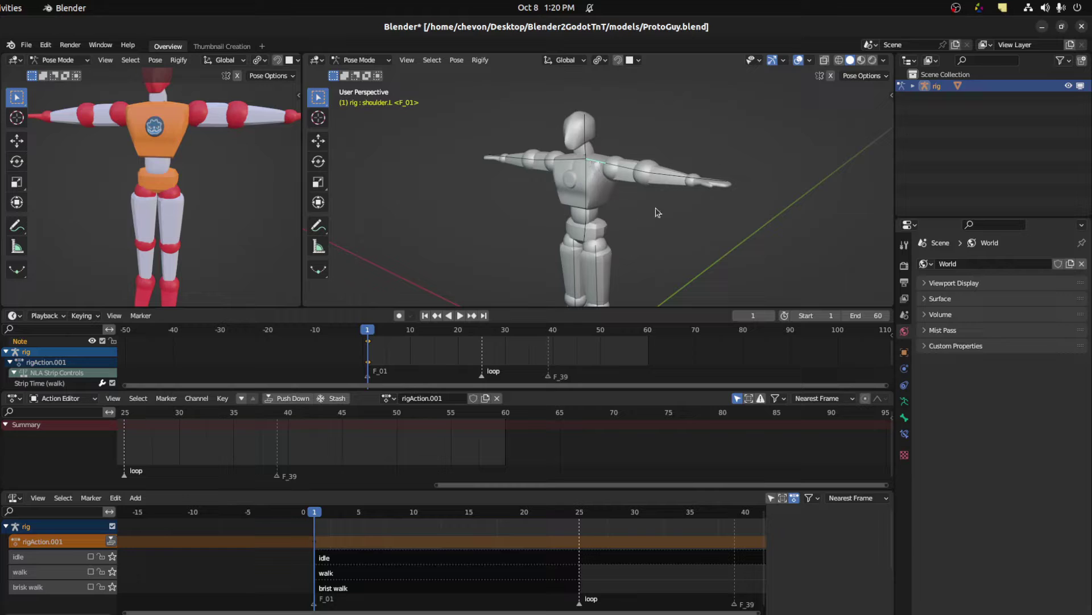
key(k)
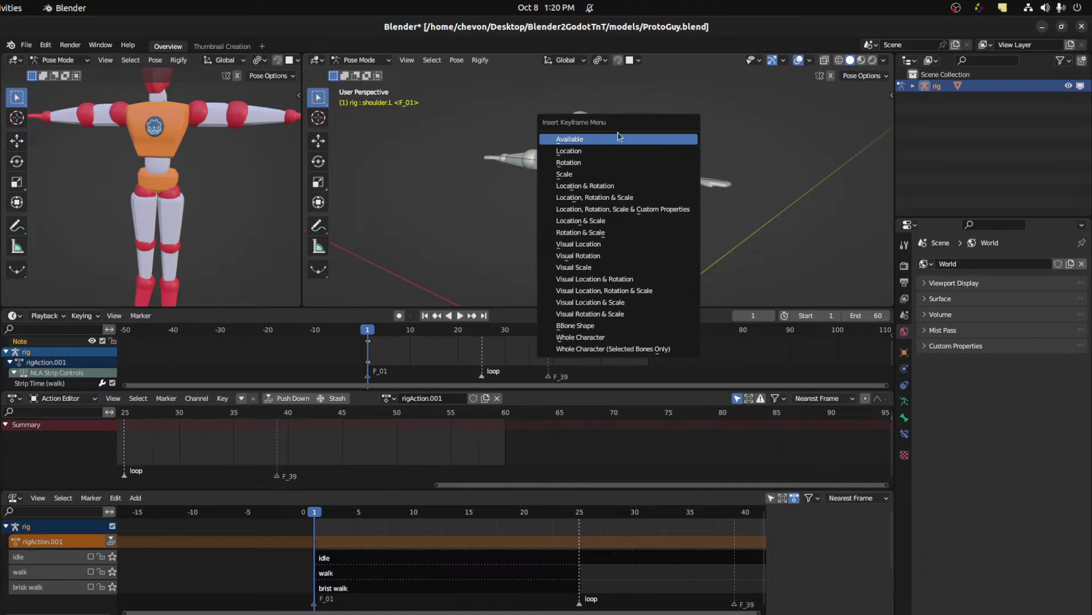
click(645, 199)
key(i)
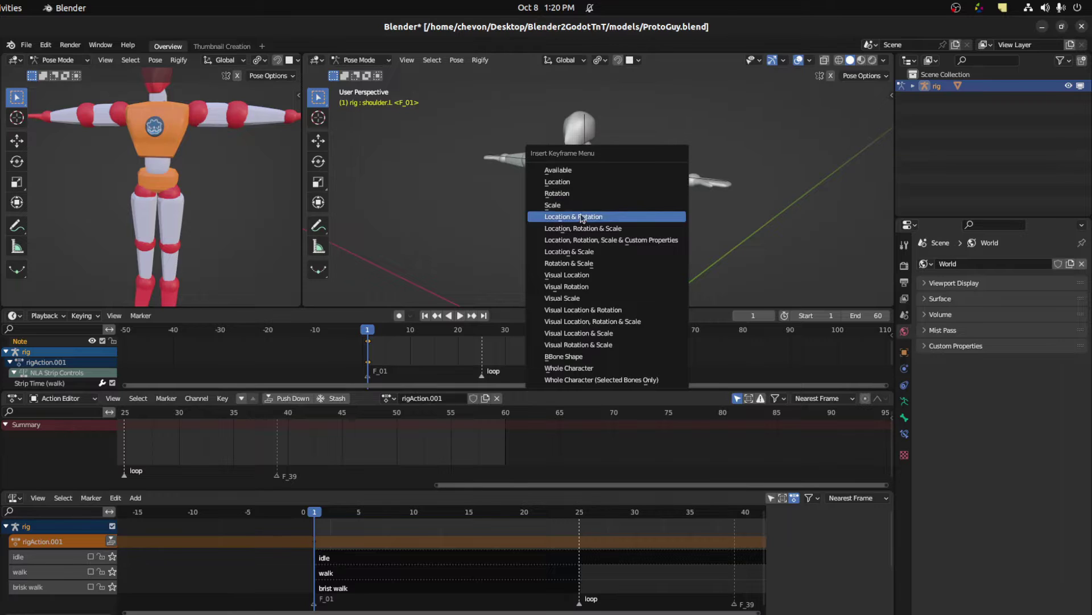
click(630, 228)
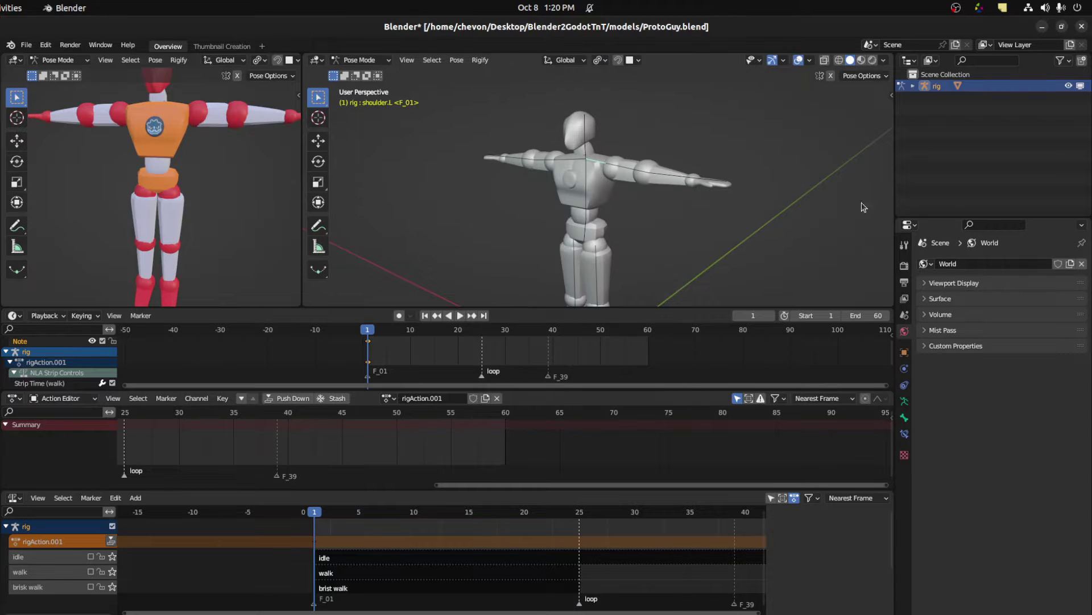
Make Location & Rotation the active keying set and insert a keyframe for the left shoulder bone at frame 1.
click(457, 59)
mouse_move(512, 124)
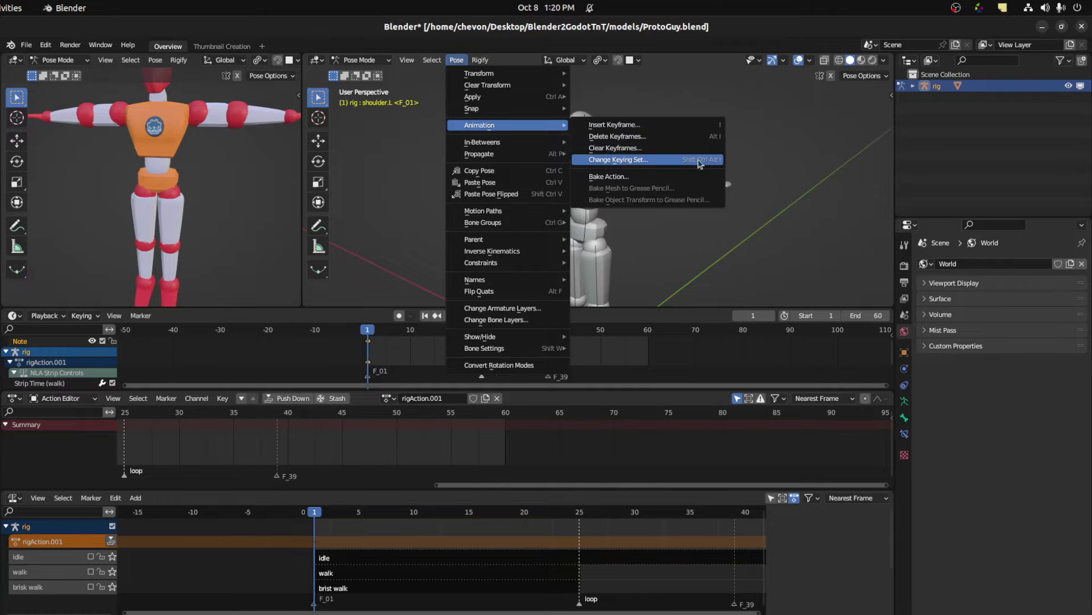
click(630, 164)
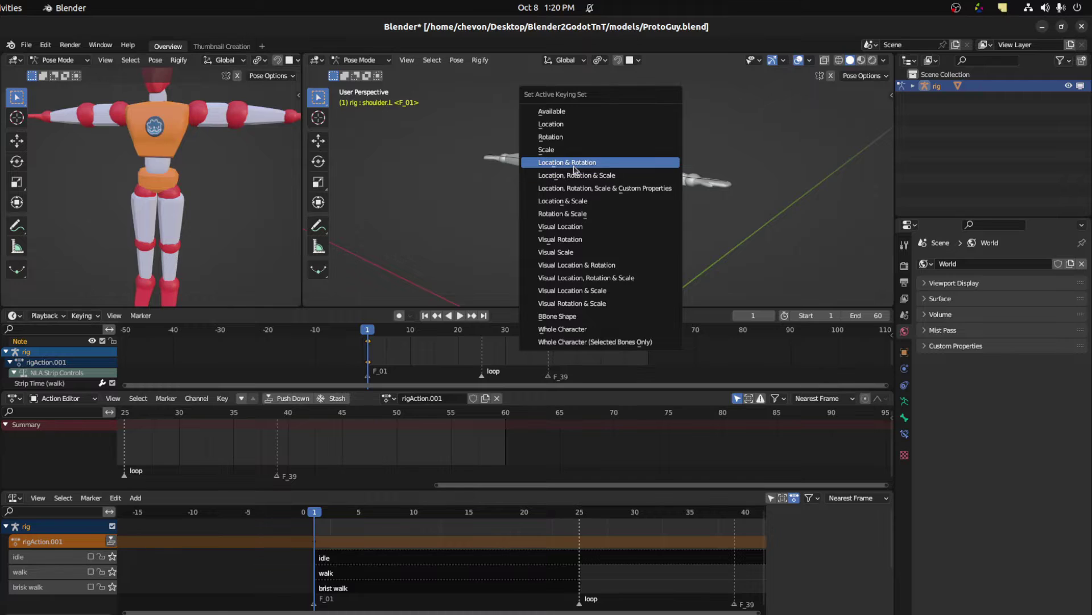
click(553, 164)
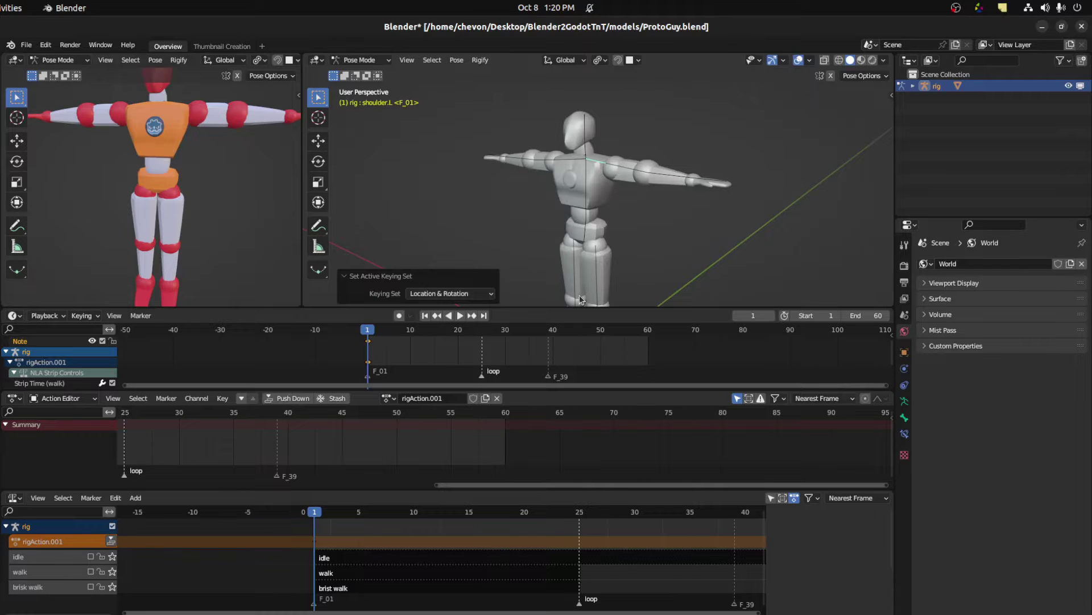
key(i)
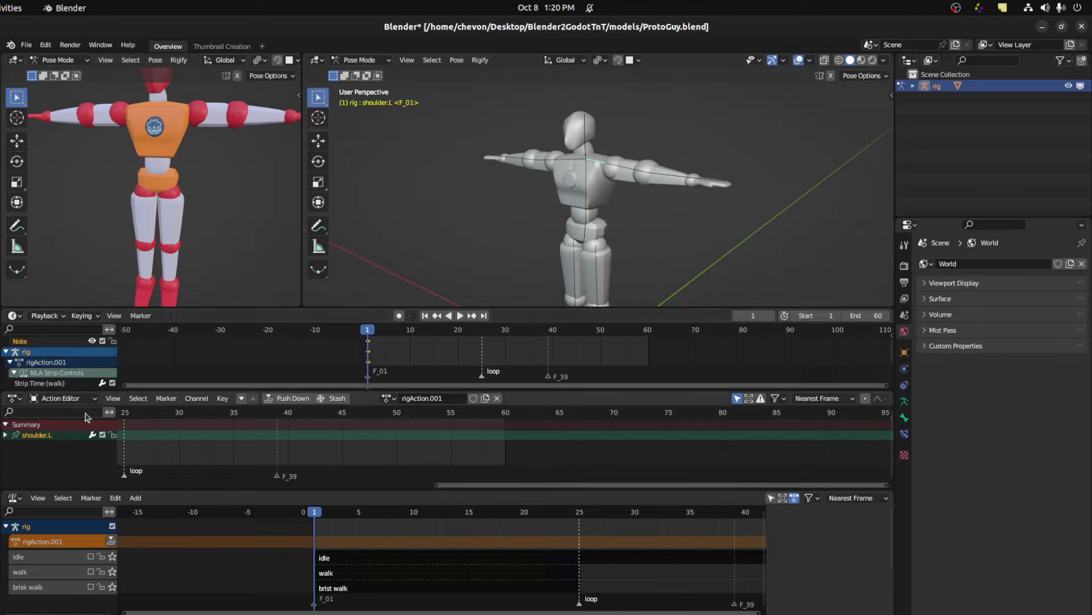
Clear the active keying set in the timeline's keying settings and start inserting a keyframe.
click(87, 316)
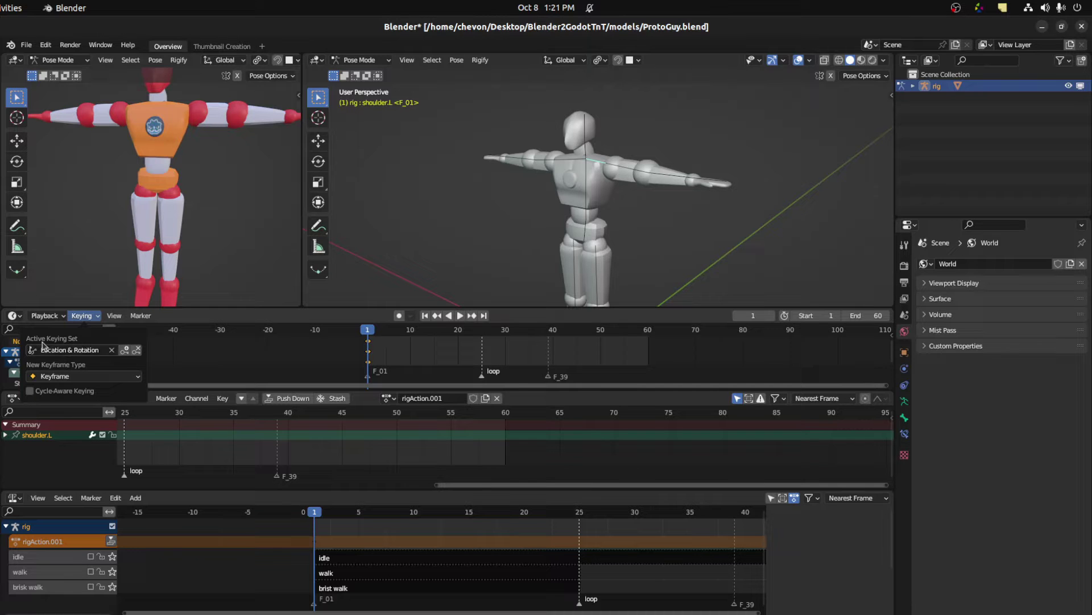
click(111, 350)
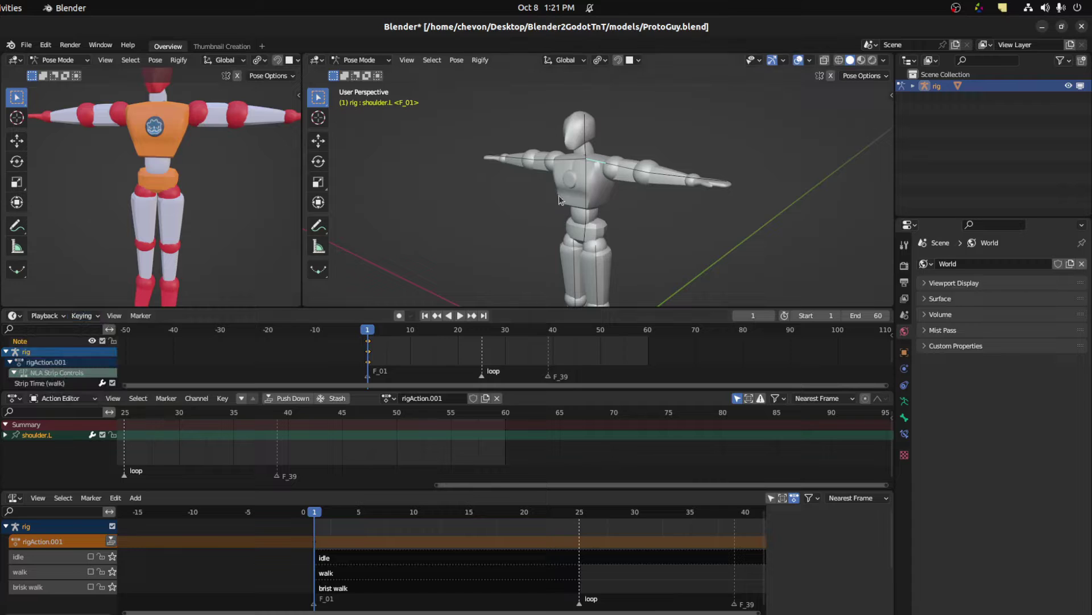
key(i)
Assign Location & Rotation as the active keying set in the timeline's keying settings.
click(81, 315)
click(78, 351)
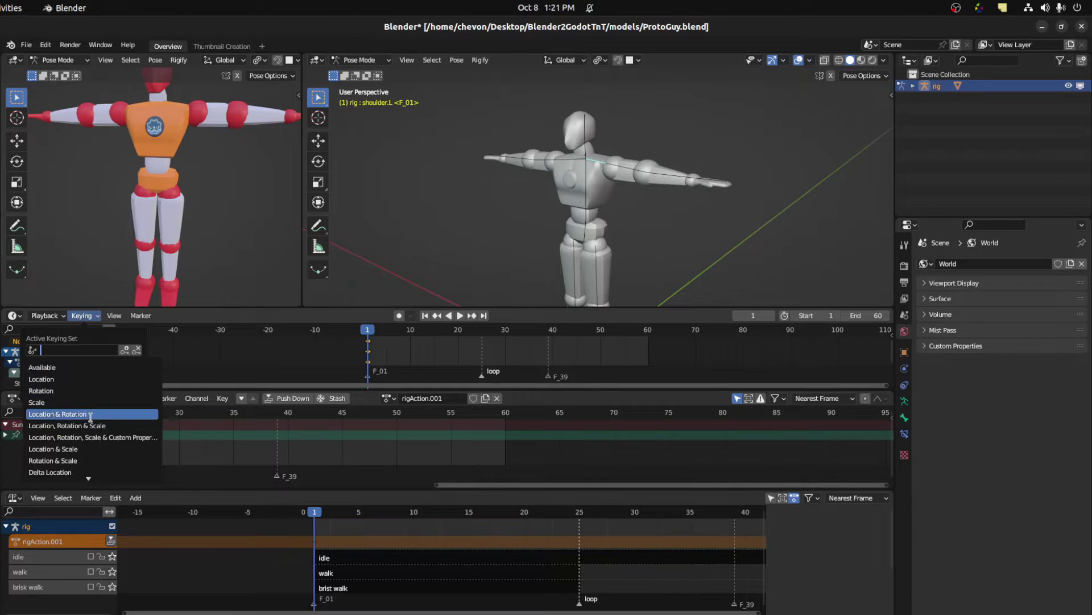
click(51, 415)
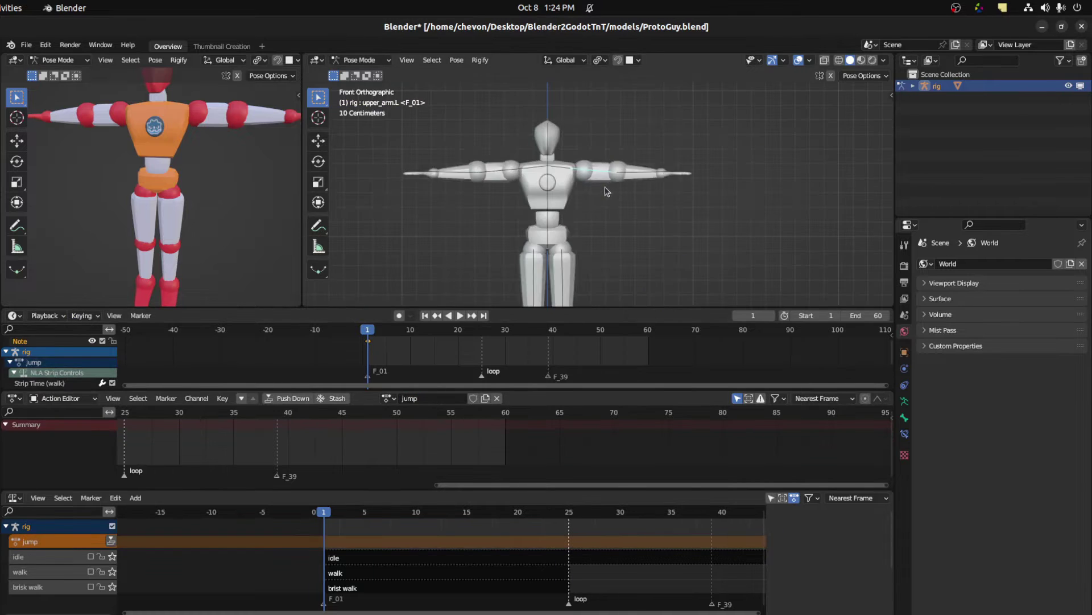
Pose the rig for the jump action with the arms lowered outward, the knees bent and the feet off the ground.
key(KP_1)
key(r)
key(KP_3)
scroll(534, 253, up, 5)
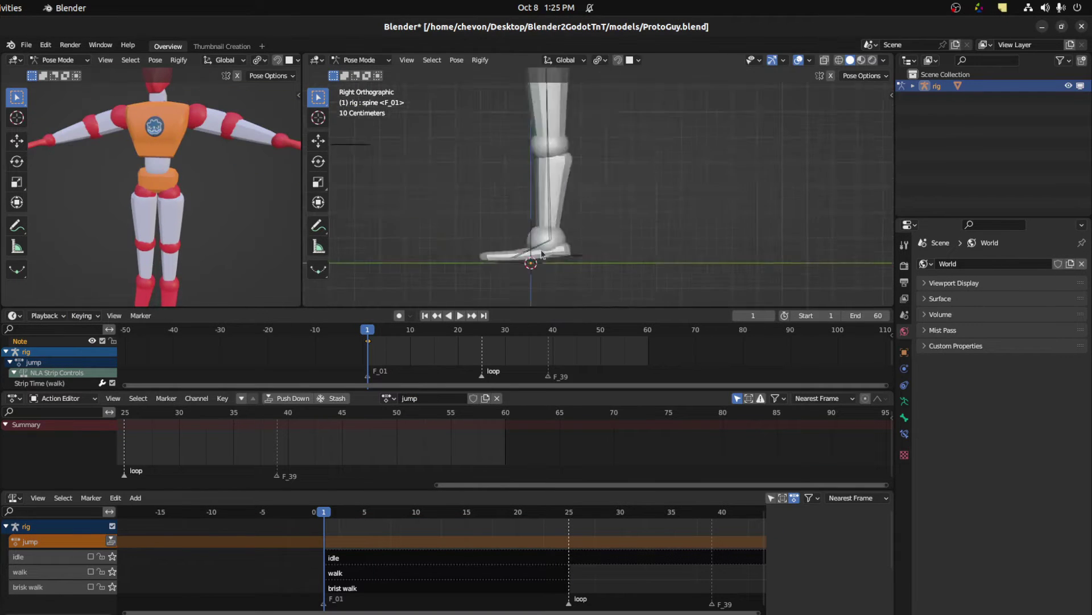
scroll(569, 227, down, 5)
key(g)
key(KP_1)
key(g)
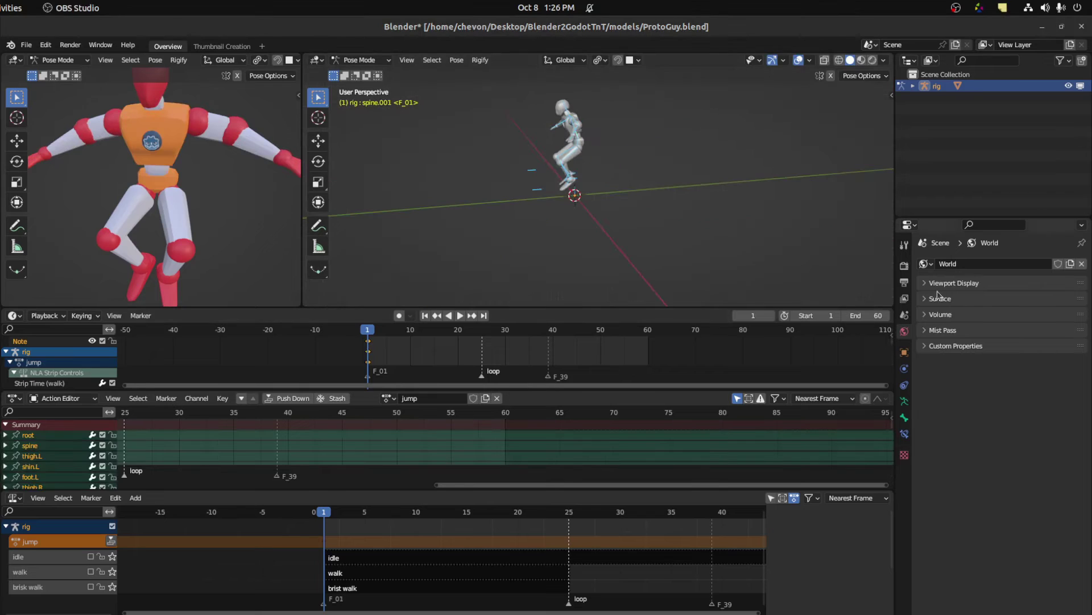
Protect the jump action with a fake user and push it down to its own NLA track.
scroll(547, 182, up, 3)
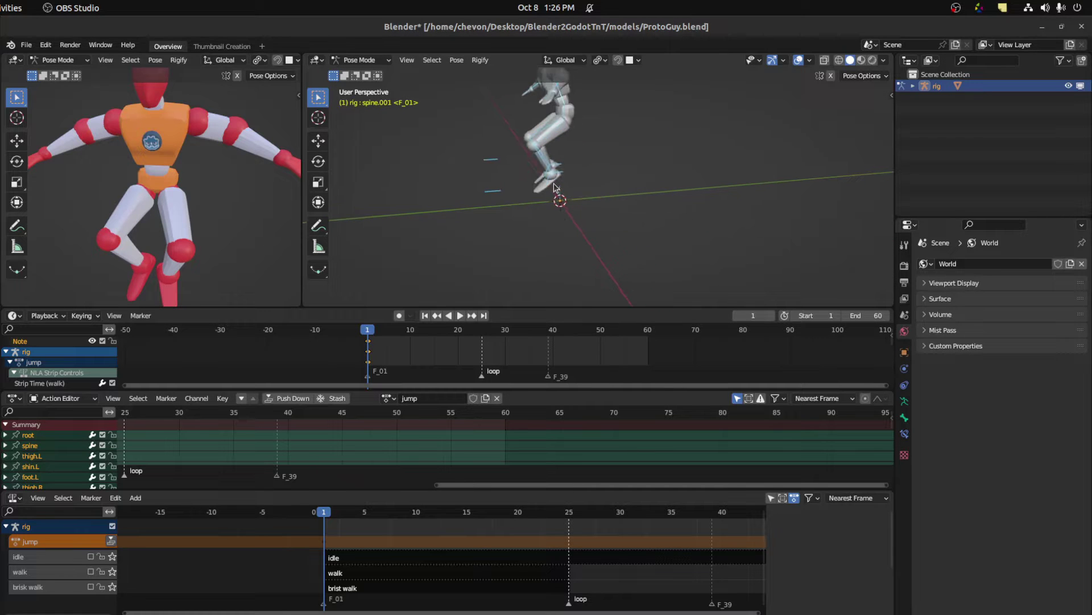
shift+middle_drag(547, 183, 615, 212)
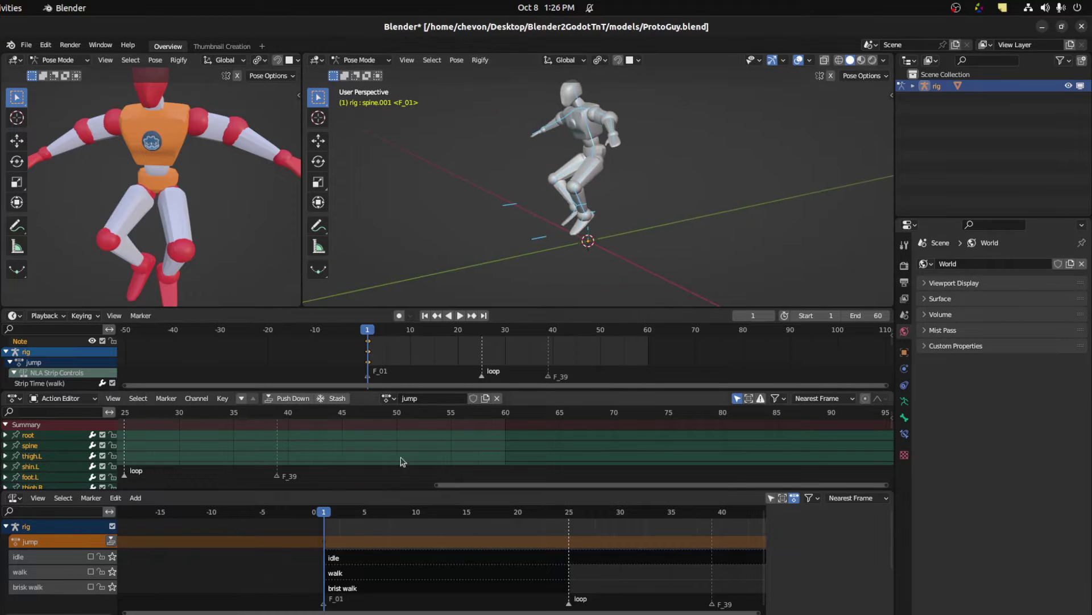
click(473, 399)
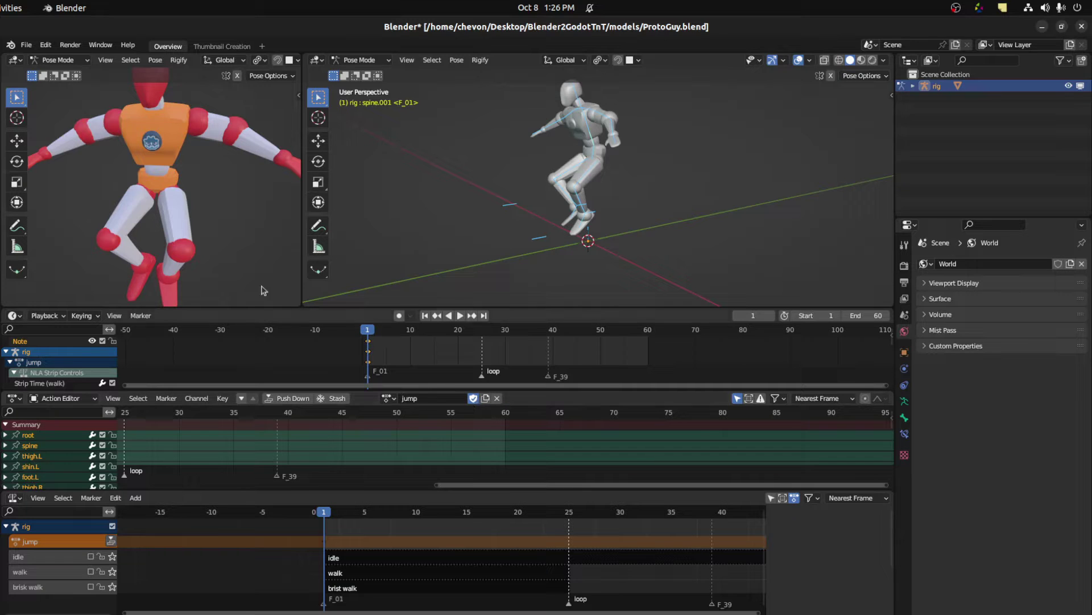
click(281, 399)
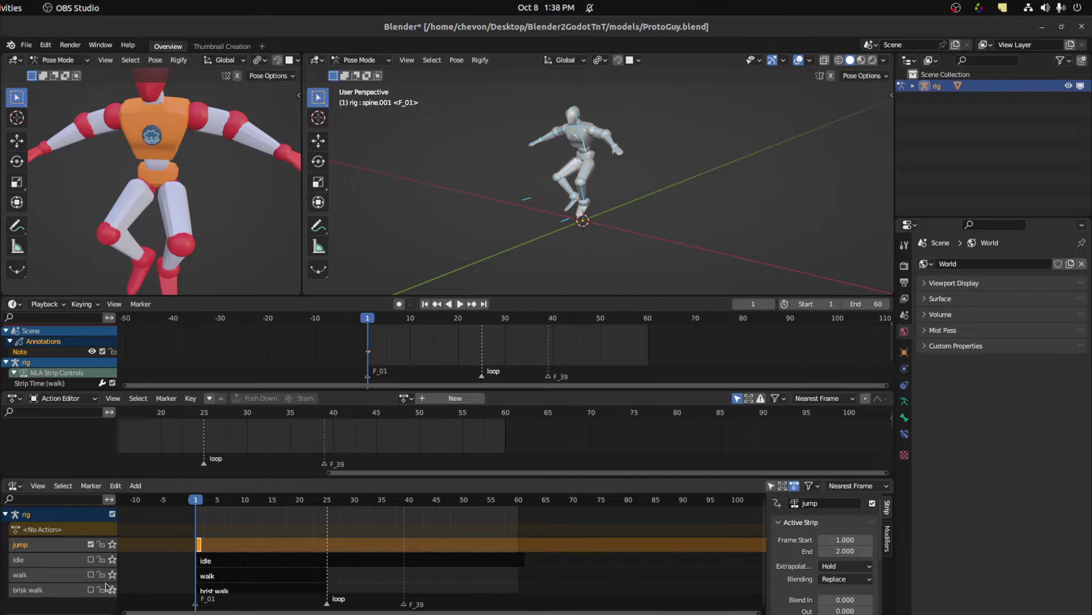
Select the jump track among the NLA tracks and save the Blender file.
click(36, 546)
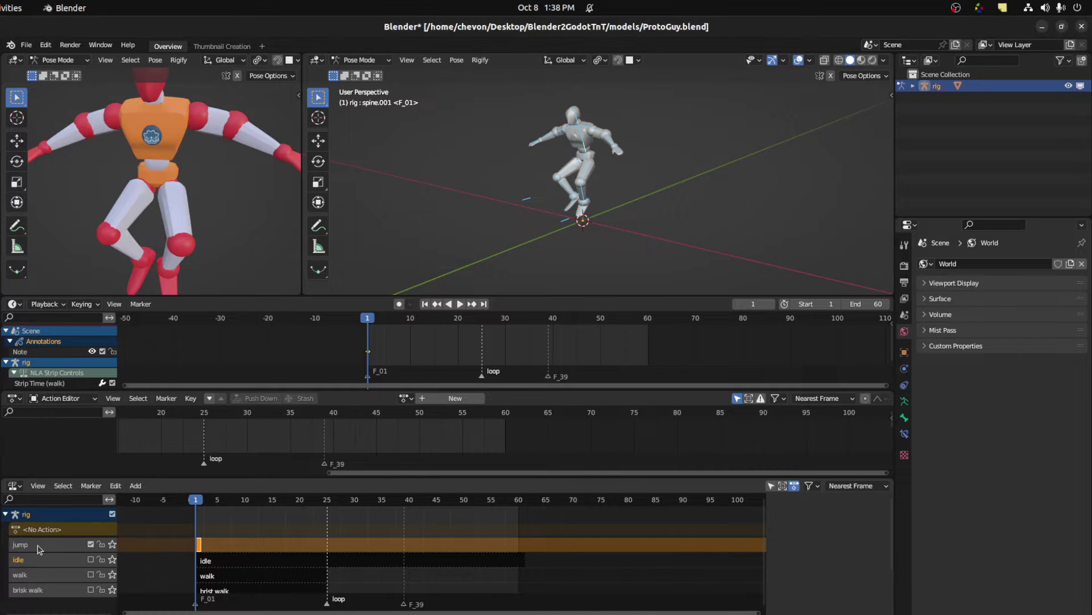
click(32, 576)
click(53, 547)
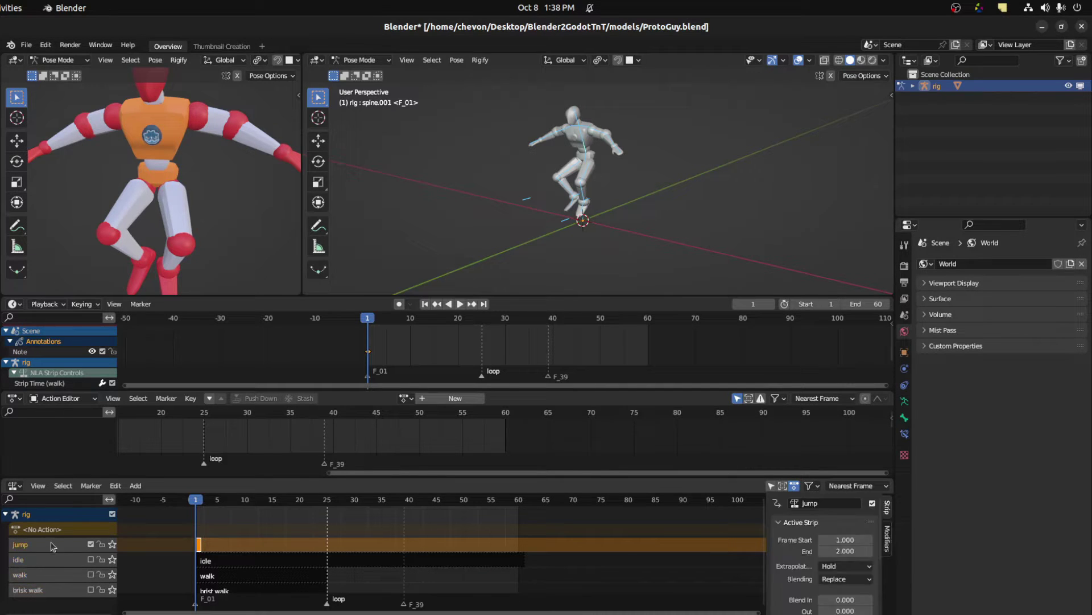
key(ctrl+s)
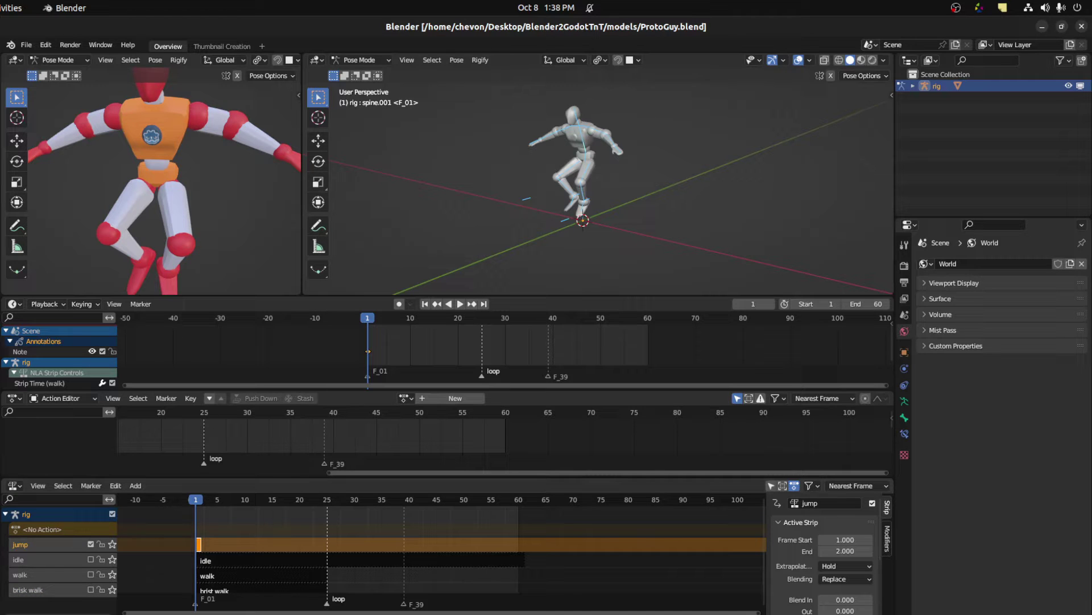
Switch to Godot and examine the imported animations in the advanced import settings of ProtoGuy.blend.
click(1, 447)
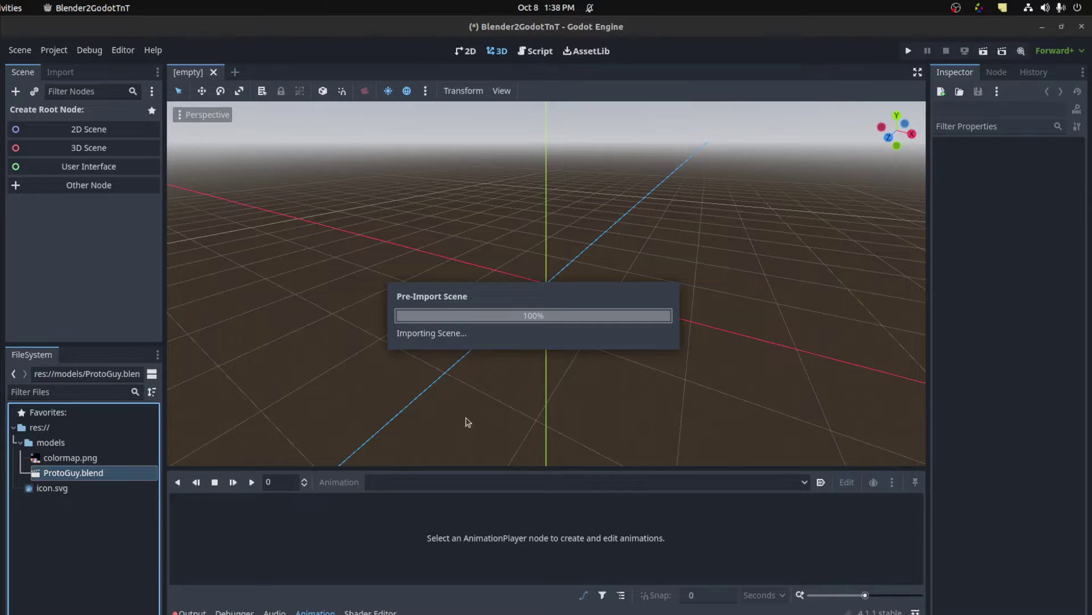
click(162, 219)
click(150, 250)
click(151, 266)
click(150, 250)
click(148, 235)
click(149, 220)
click(151, 205)
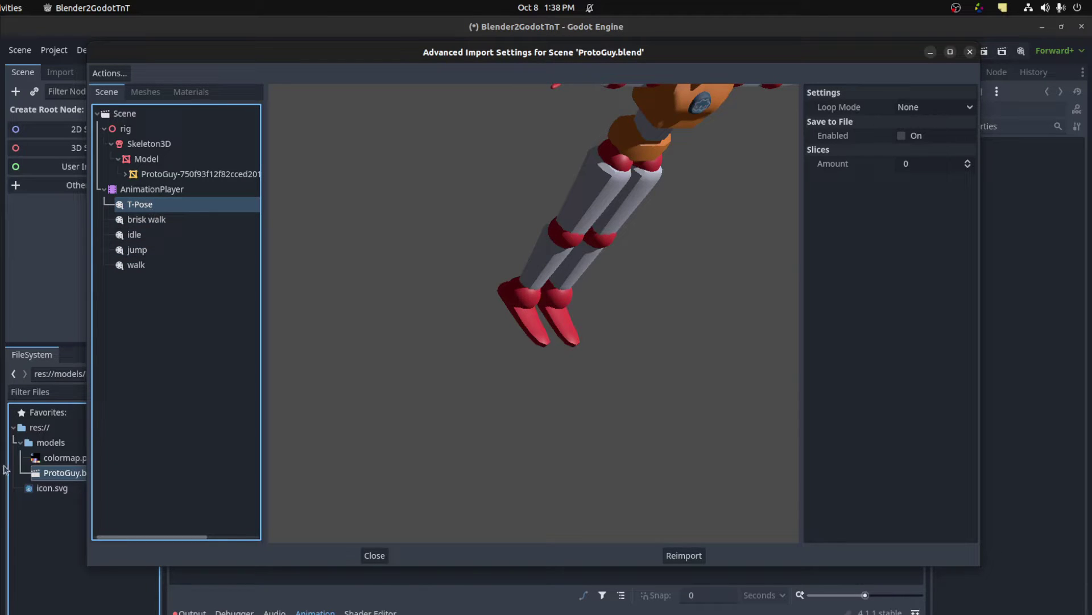
Check the loop mode options of the walk animation and keep the mode at None.
click(155, 266)
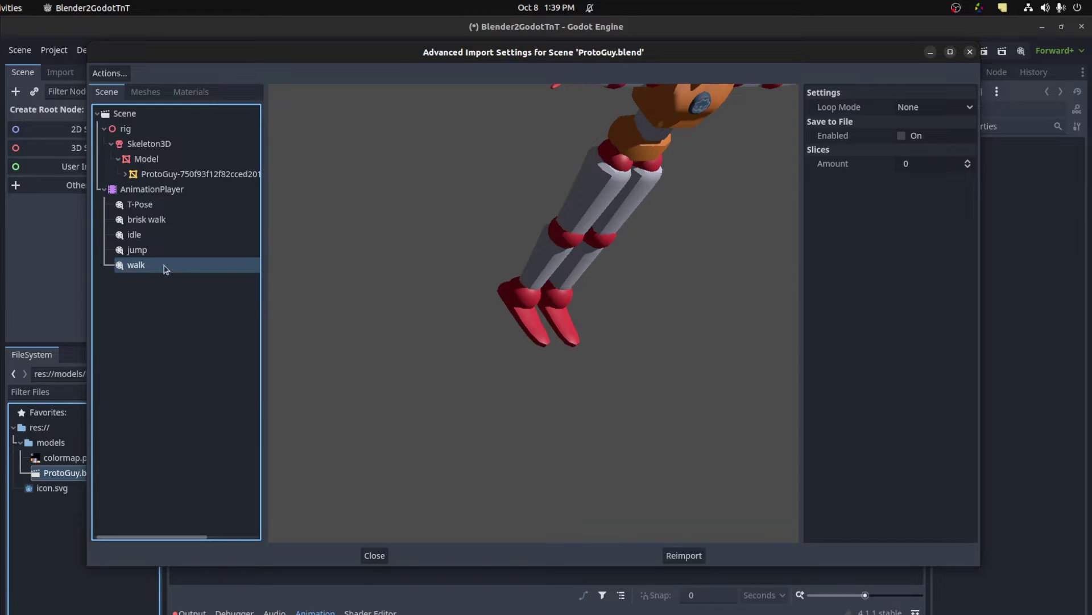
click(917, 107)
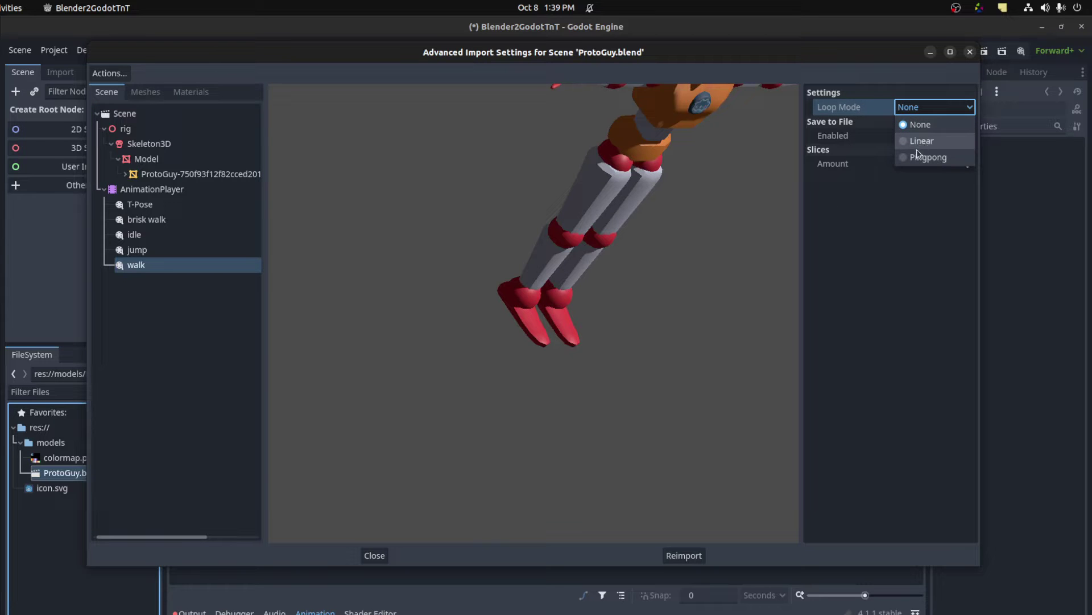
click(917, 124)
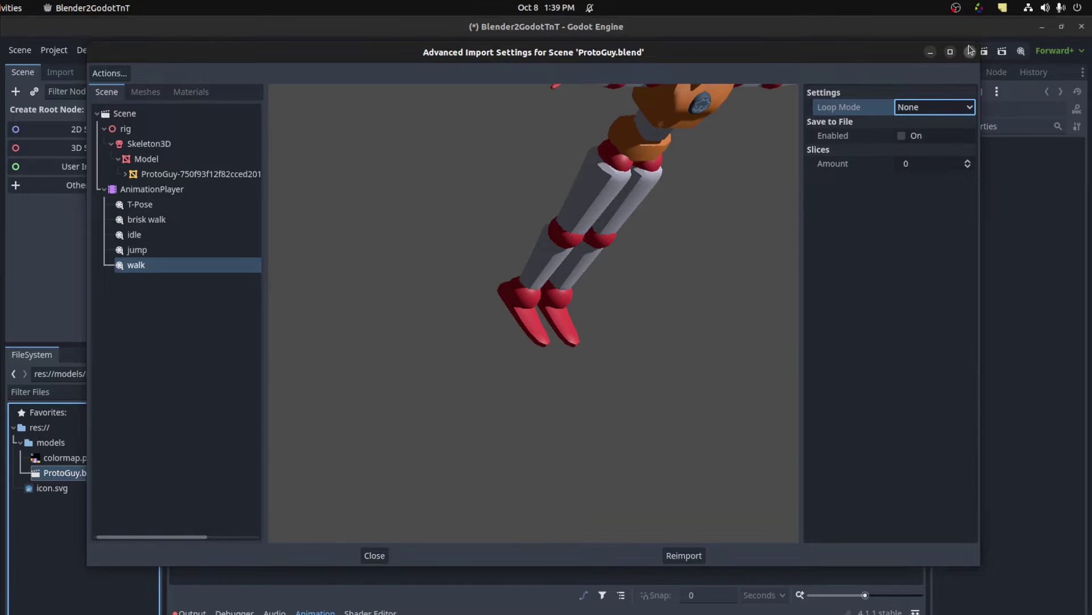
Switch to Blender, rename the walk NLA track to walk-loop and save the file.
key(alt+Tab)
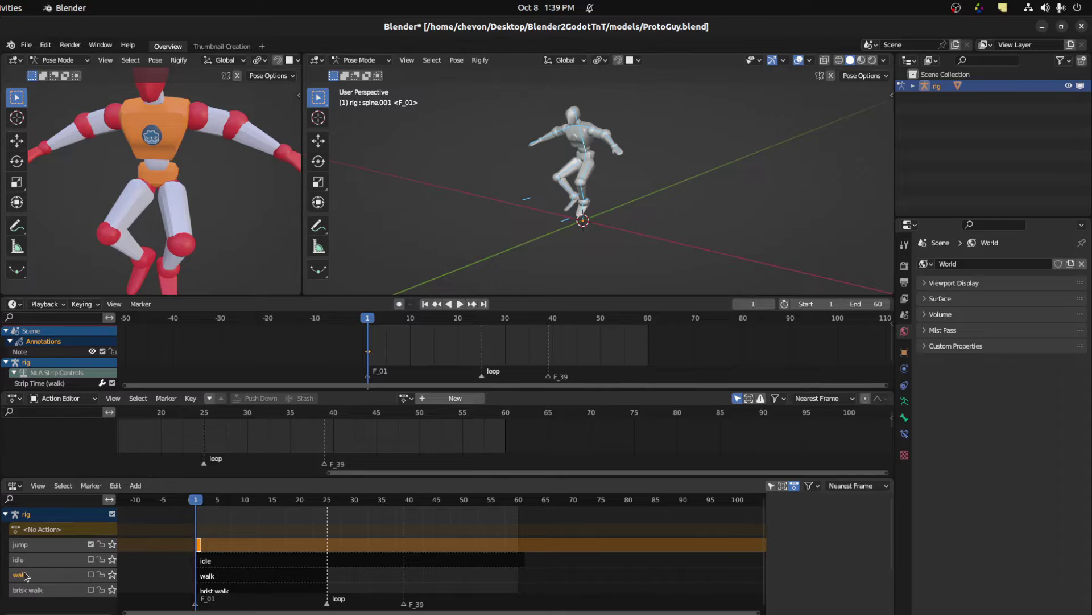
double_click(25, 575)
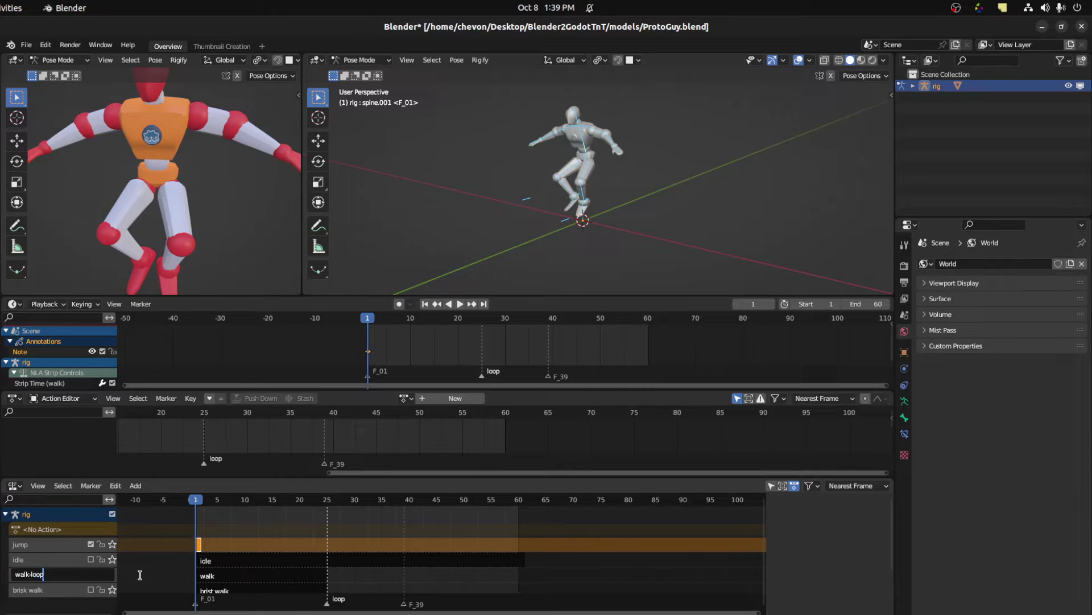
key(Return)
key(ctrl+s)
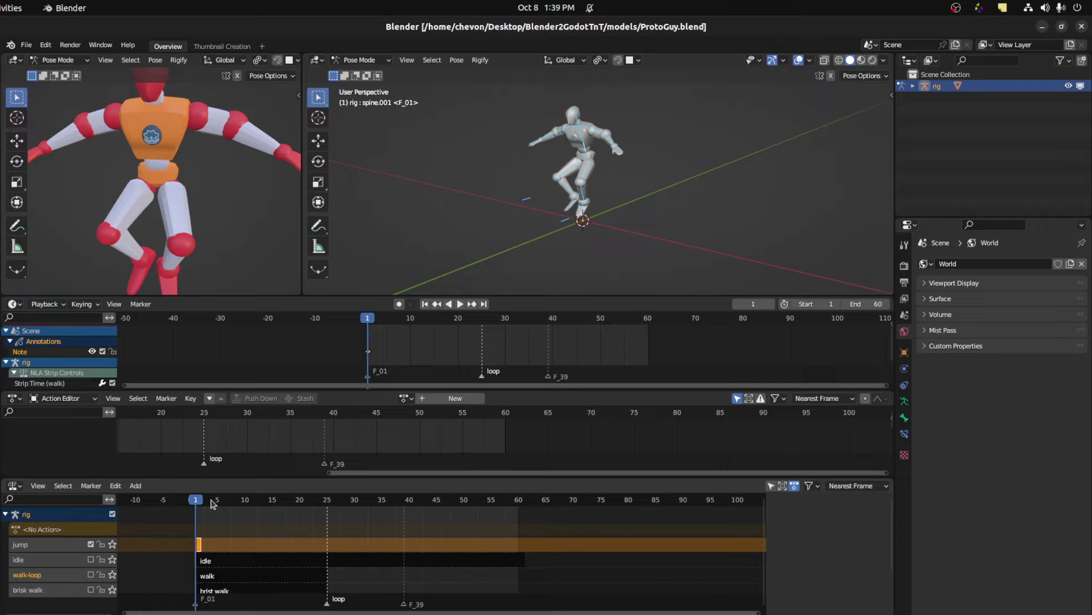
Switch to Godot and create a new inherited scene from ProtoGuy.blend.
key(alt+Tab)
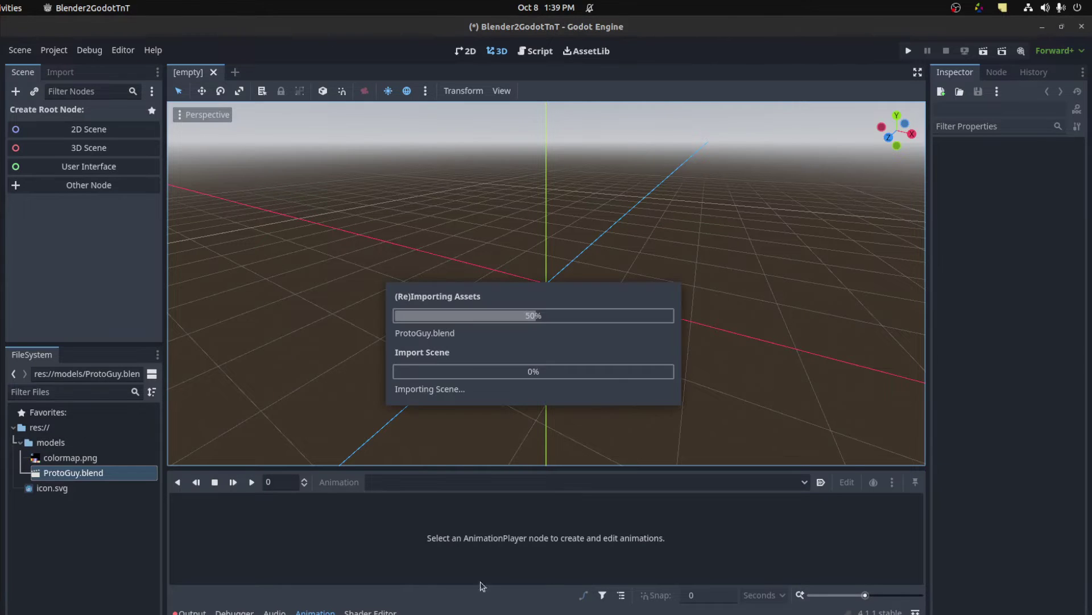
right_click(85, 472)
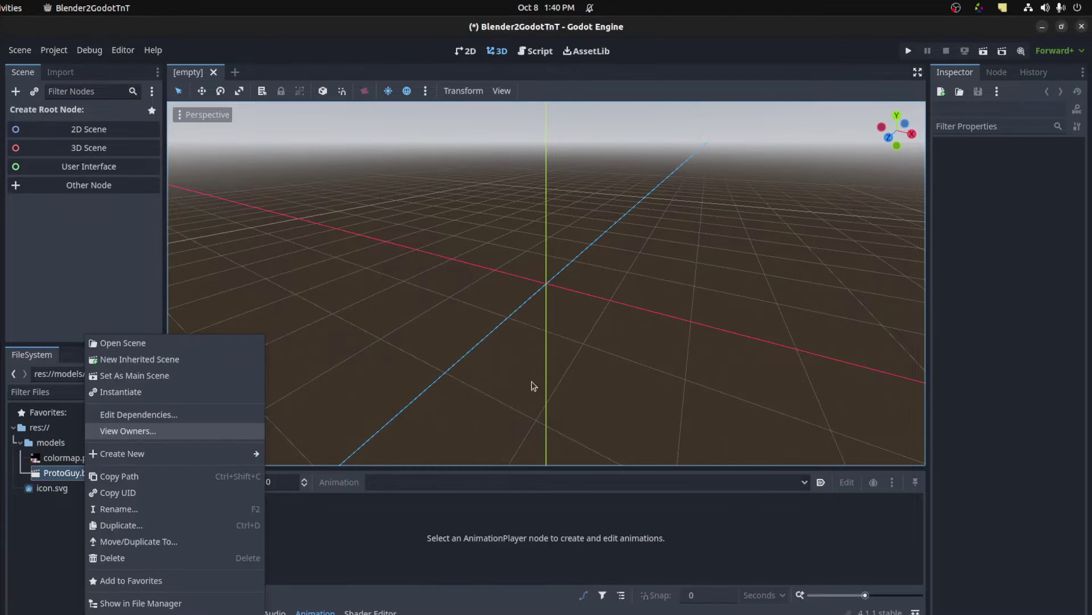
click(139, 359)
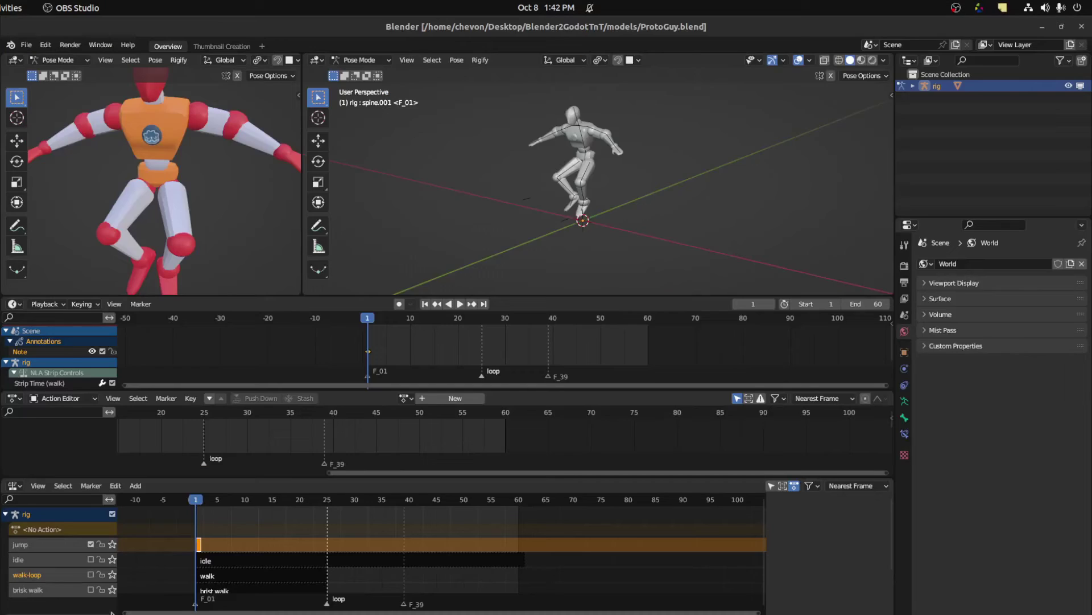
Switch to Blender, rename the idle and brisk walk NLA tracks to idle-loop and brisk walk-loop, and save the file.
double_click(53, 559)
click(55, 561)
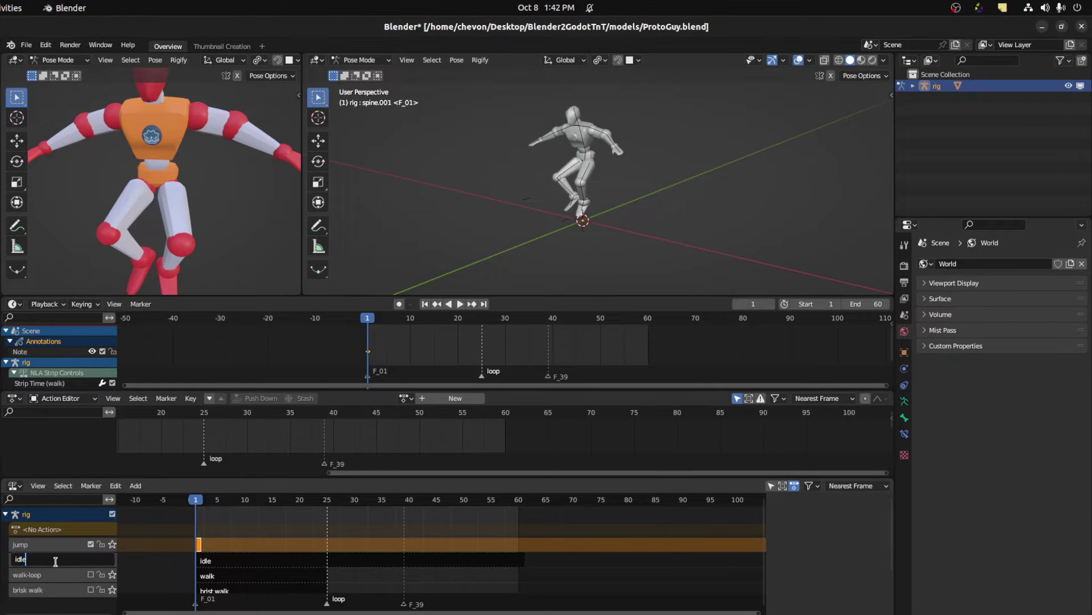
text(-loop)
key(Return)
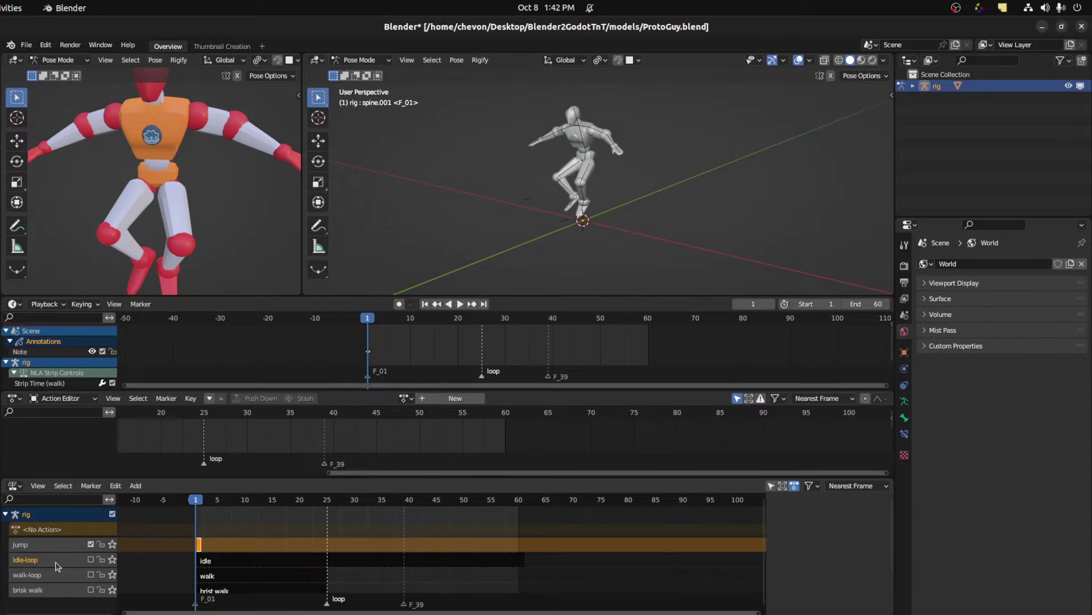
key(ctrl+s)
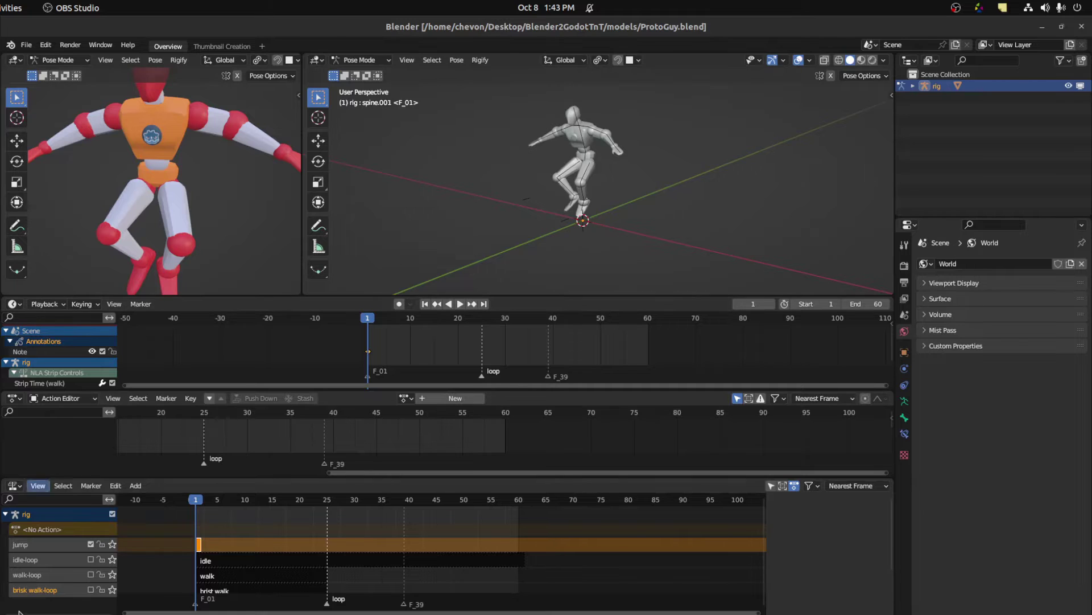
Assign the idle action to the rig, start playback and push the action down onto a new NLA track.
click(405, 397)
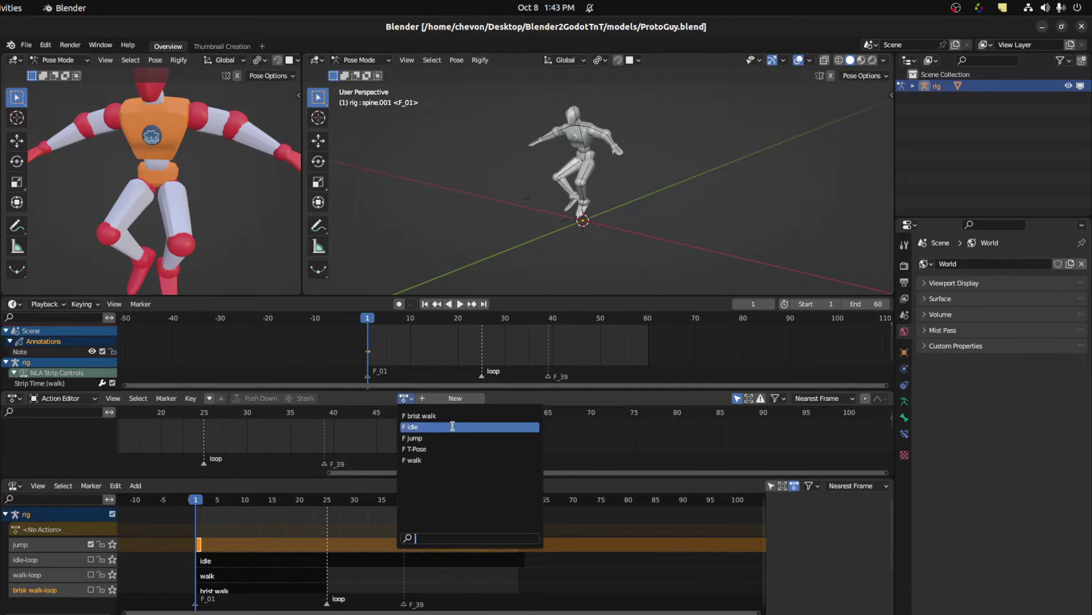
click(453, 426)
key(space)
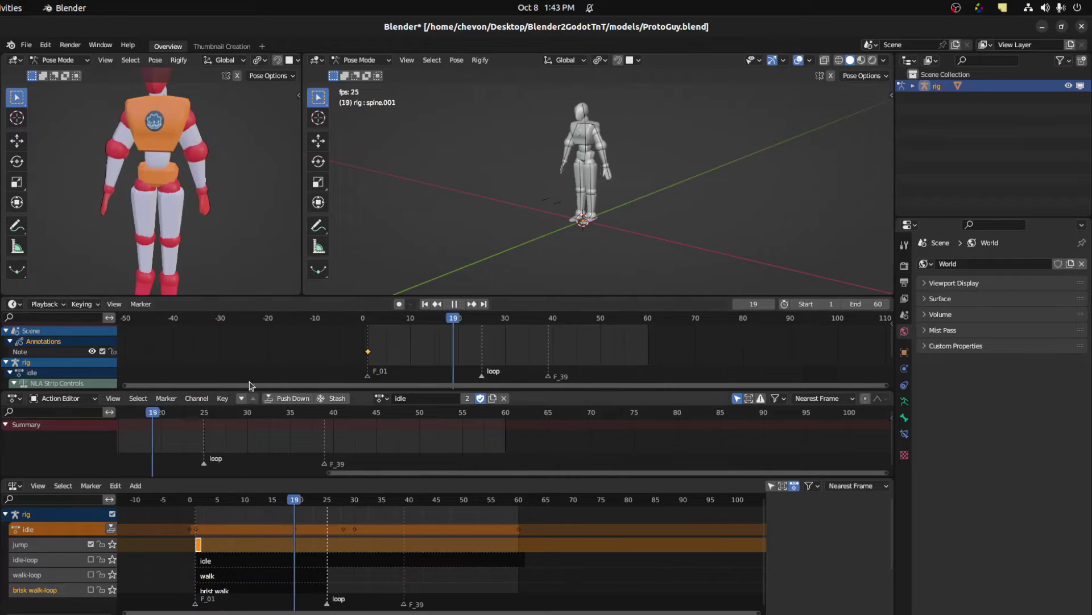
click(288, 398)
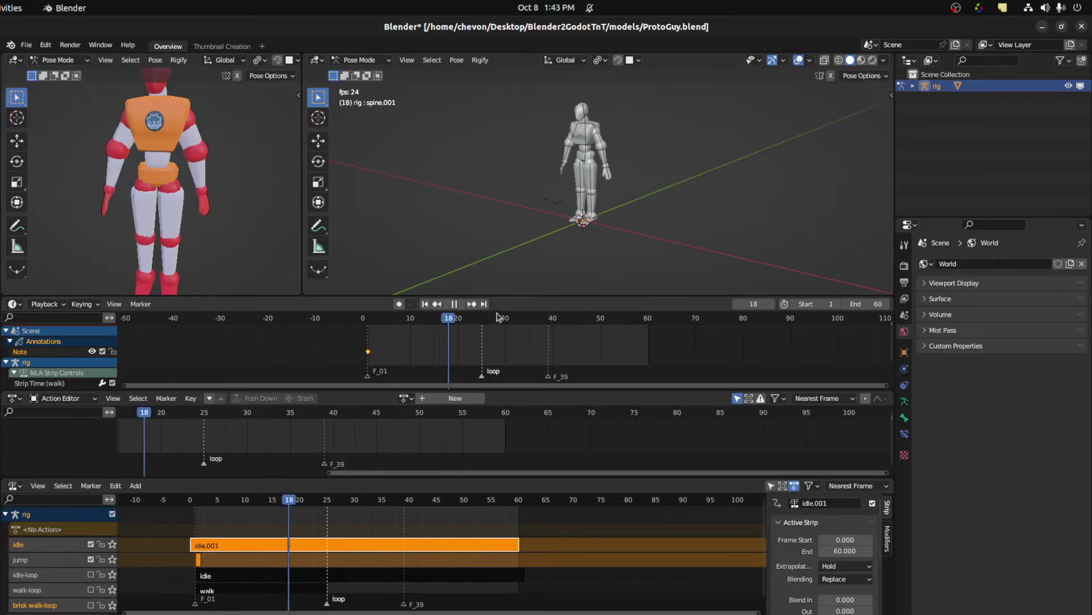
Delete the idle.001 strip from the NLA and undo the deletion.
click(173, 577)
click(310, 547)
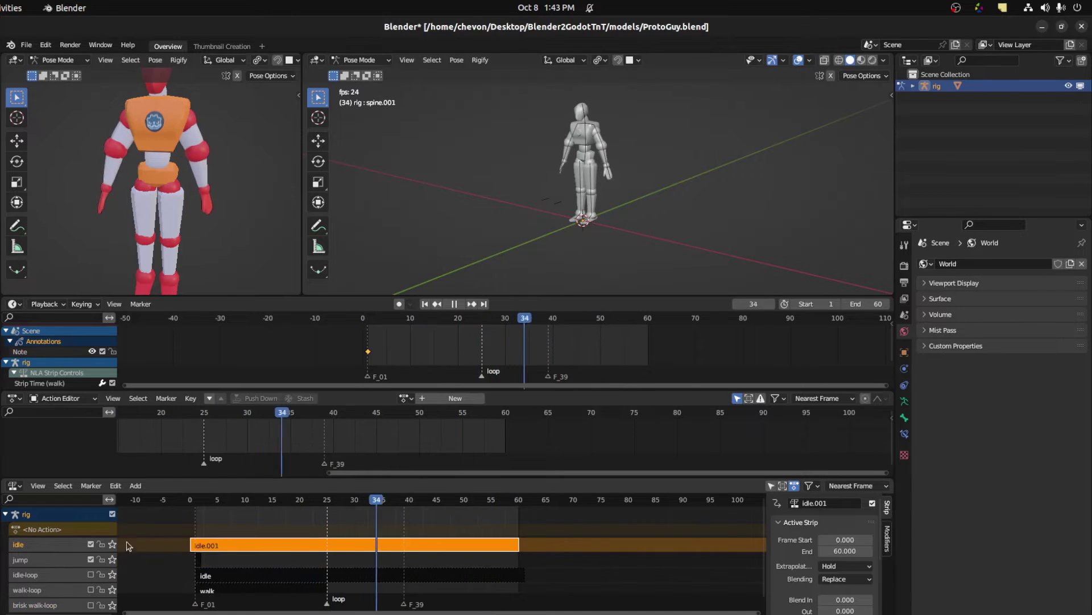
key(x)
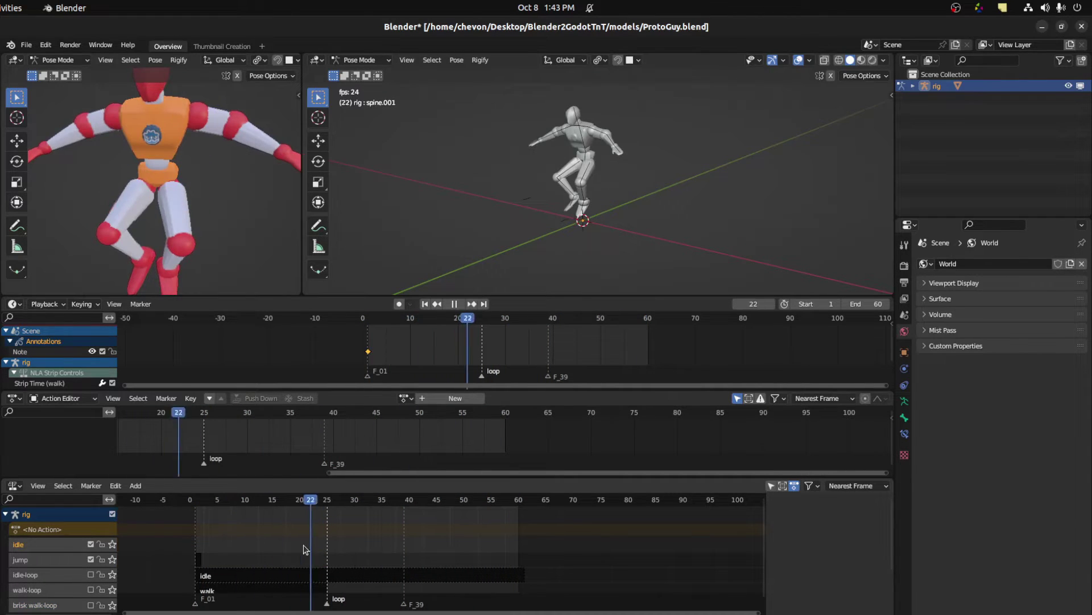
key(ctrl+z)
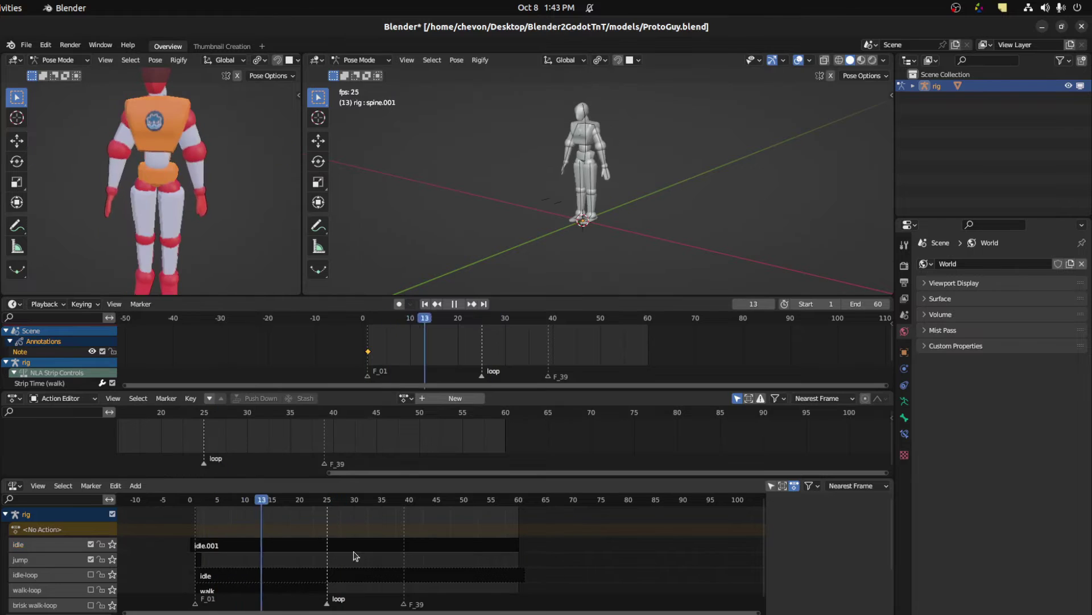
Select the idle.001 strip, frame it in the NLA editor and delete it.
click(236, 540)
key(KP_Decimal)
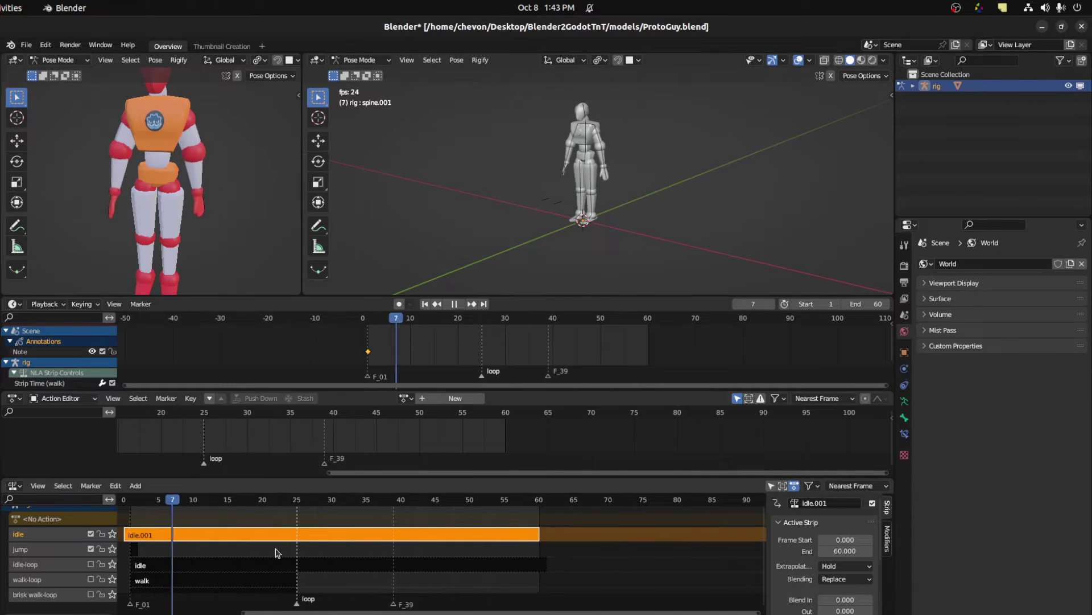
middle_drag(276, 553, 340, 553)
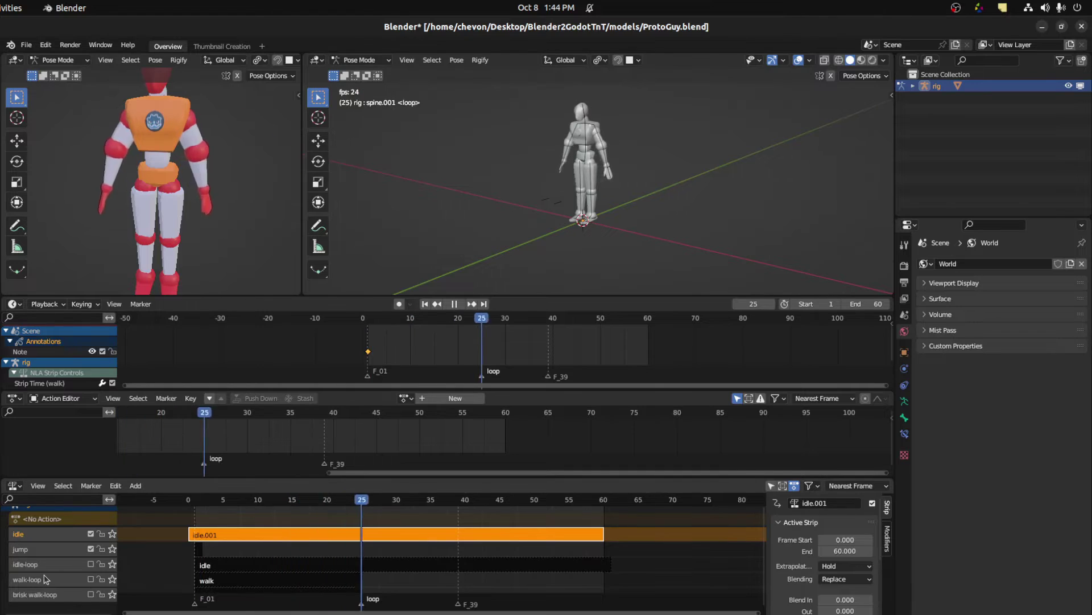
key(x)
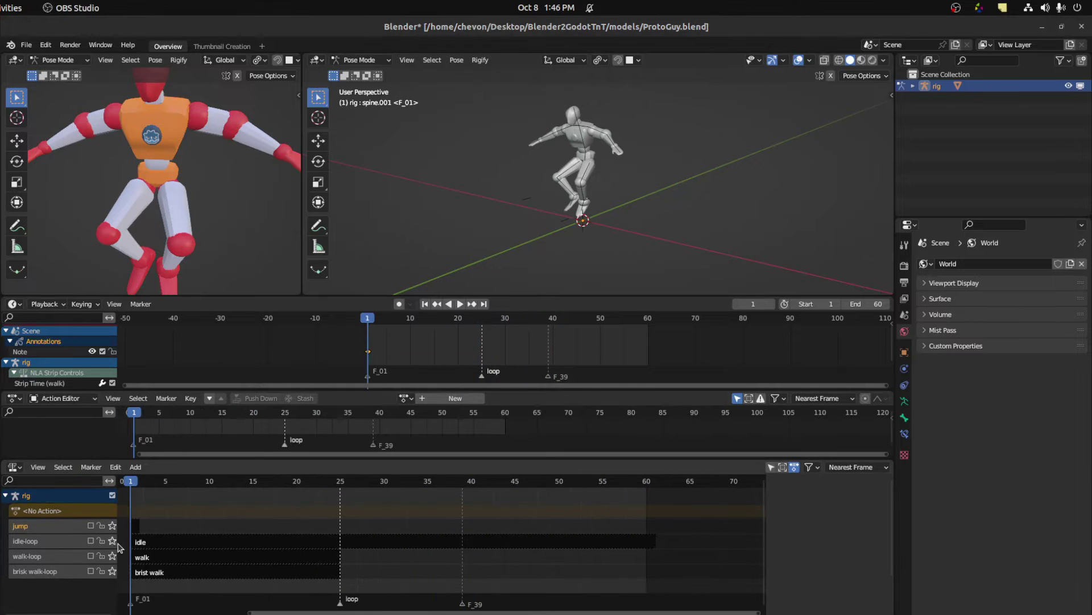
Solo the idle-loop, walk-loop and jump NLA tracks in turn to preview their poses.
click(120, 547)
click(112, 541)
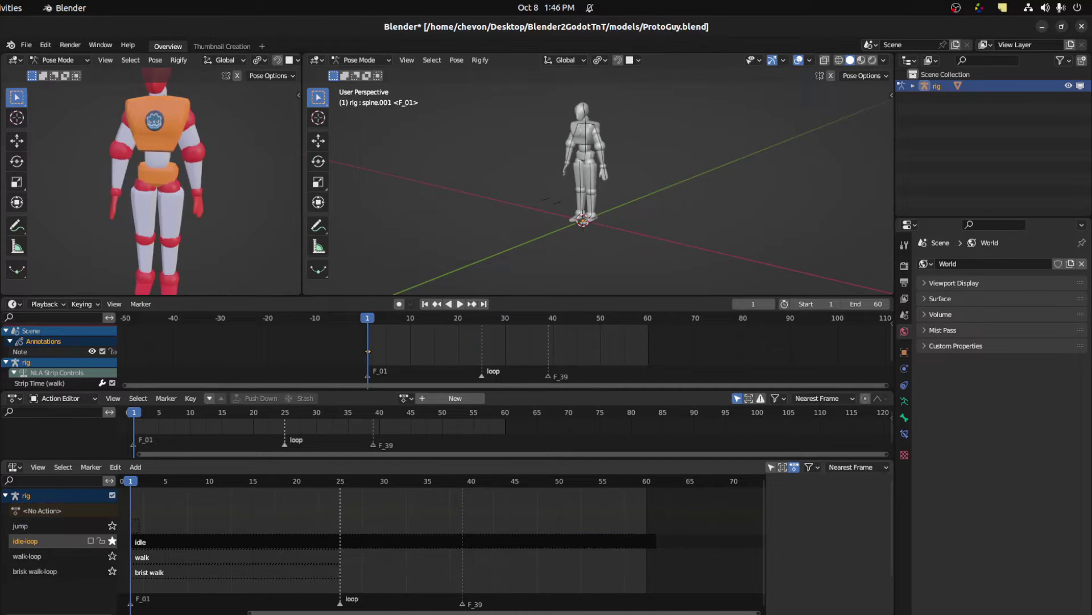
click(113, 557)
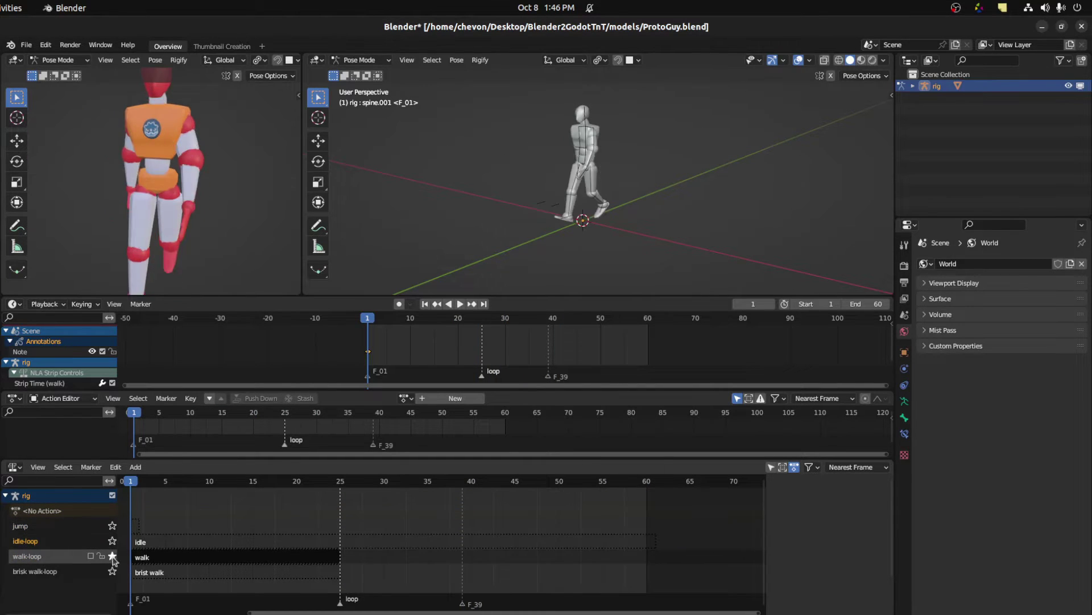
click(112, 526)
click(113, 541)
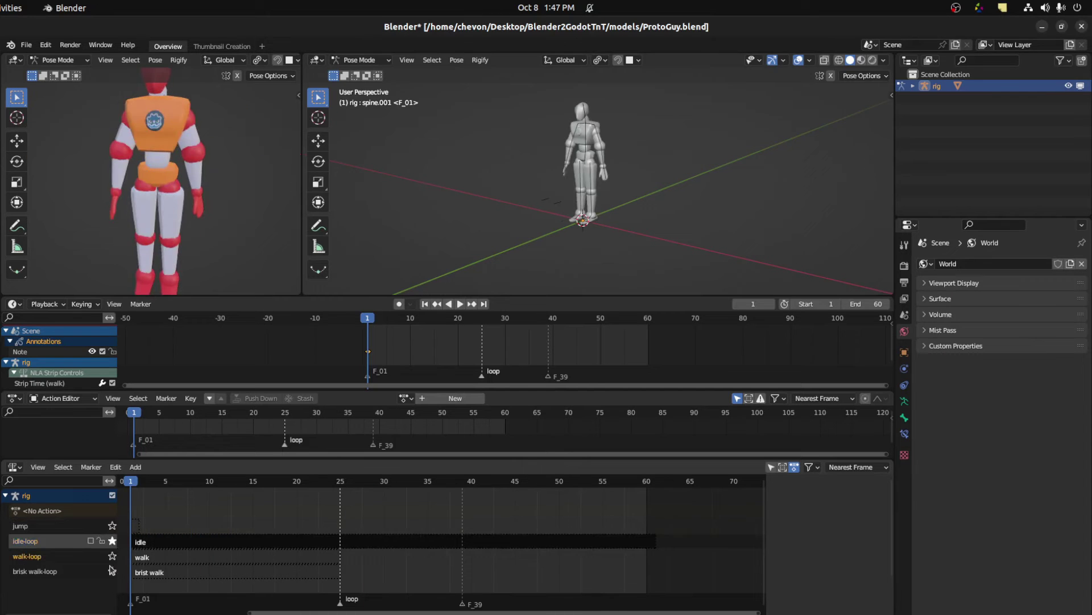
Preview the walk-loop, brisk walk-loop and idle-loop tracks solo during playback, and turn solo off.
click(112, 556)
key(space)
click(112, 571)
click(112, 541)
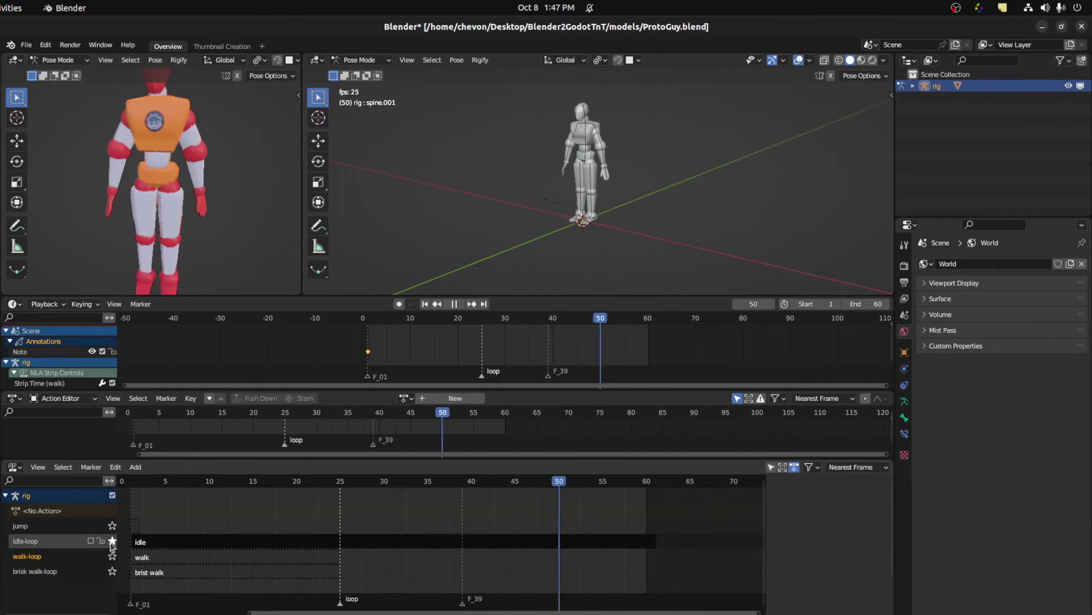
click(112, 541)
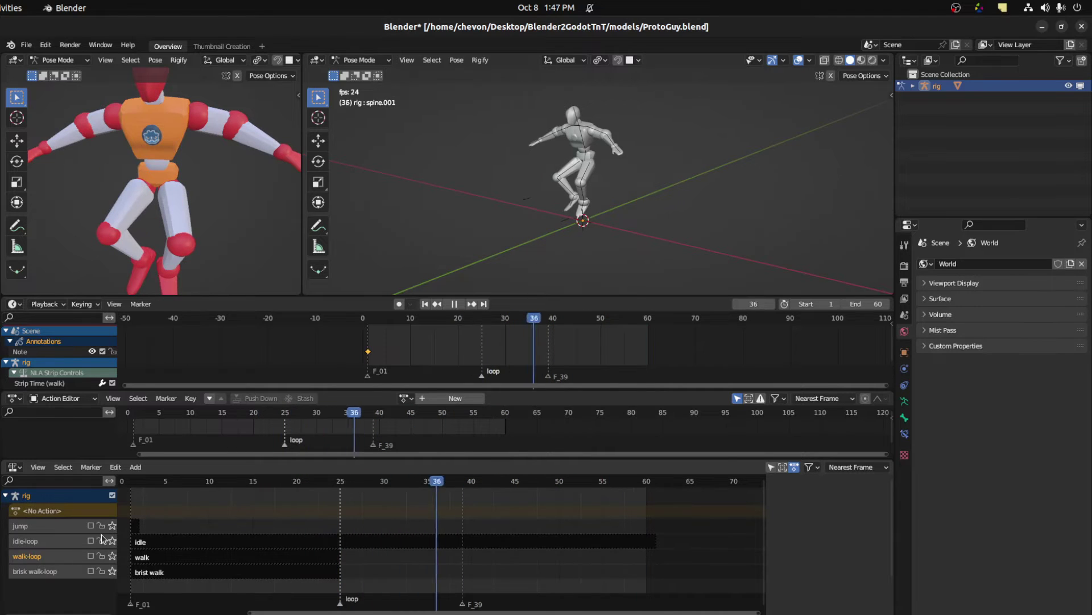
Test the track locks by trying to move the strips on idle-loop and jump, and unlock both tracks.
click(145, 544)
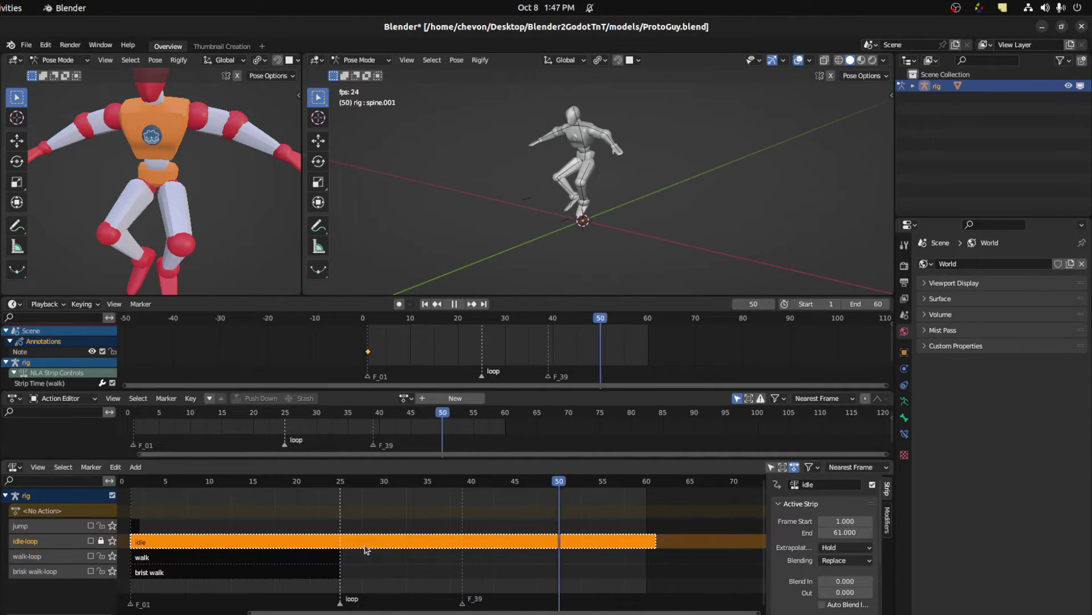
click(100, 525)
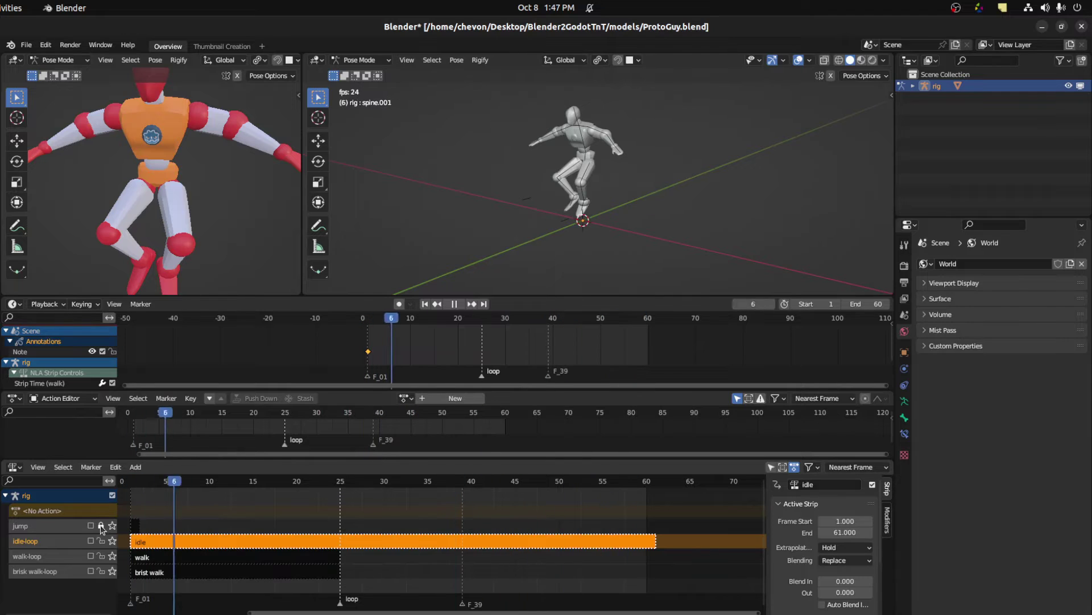
click(101, 525)
click(143, 526)
mouse_move(144, 527)
mouse_down()
mouse_move(183, 531)
mouse_move(134, 528)
mouse_up()
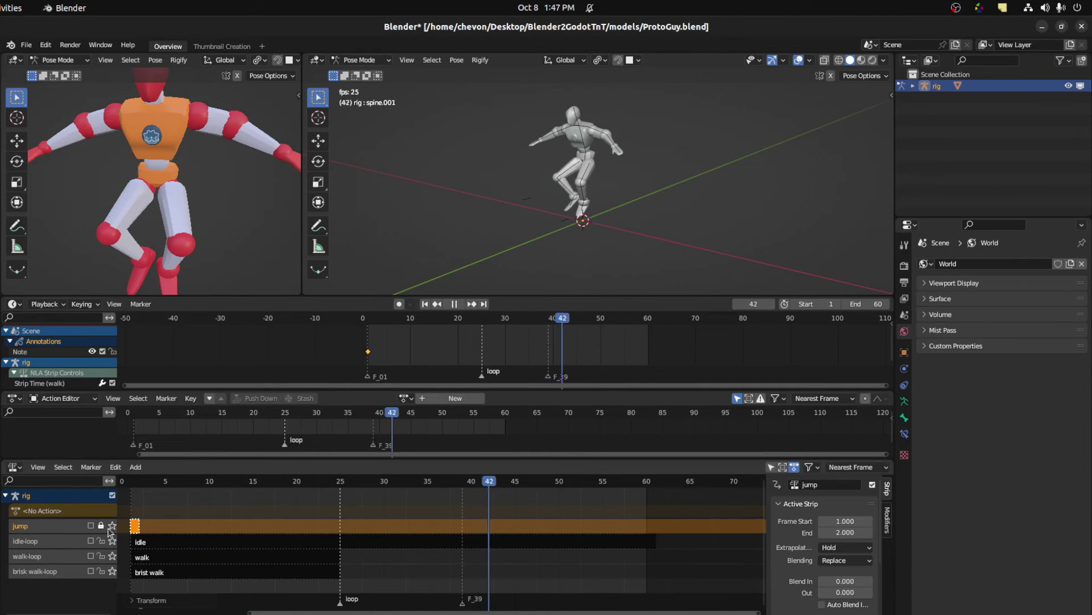
click(102, 525)
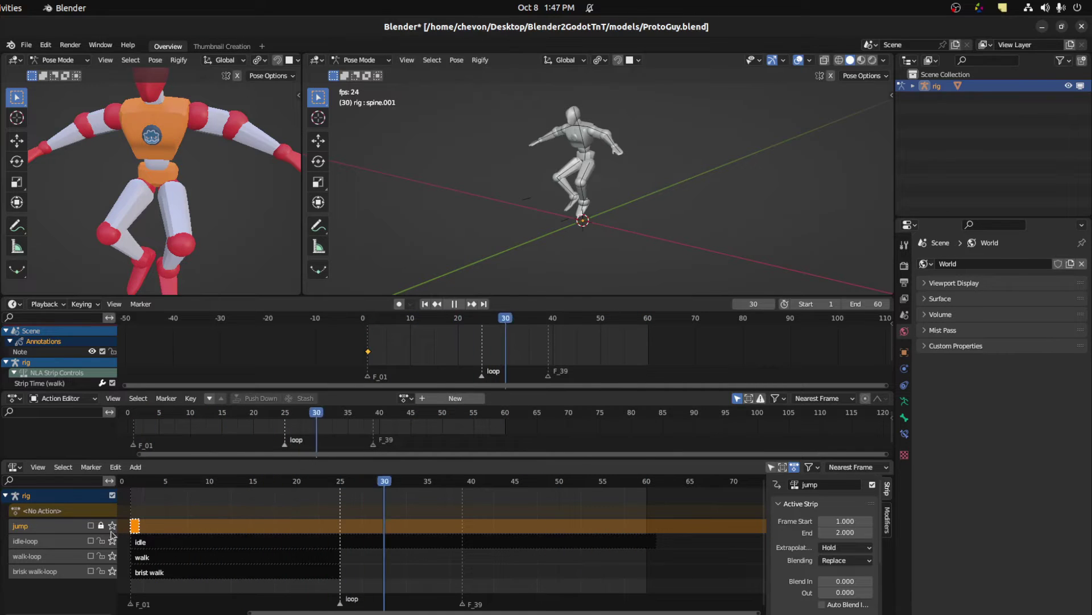
Stop playback and enable the idle-loop and jump NLA tracks together.
key(space)
click(90, 541)
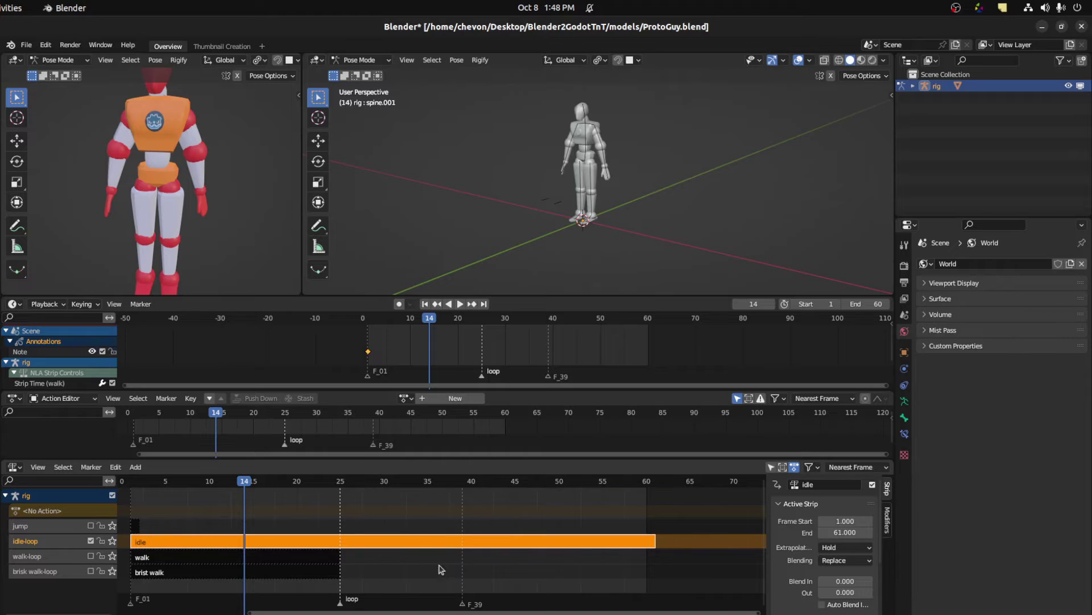
click(90, 525)
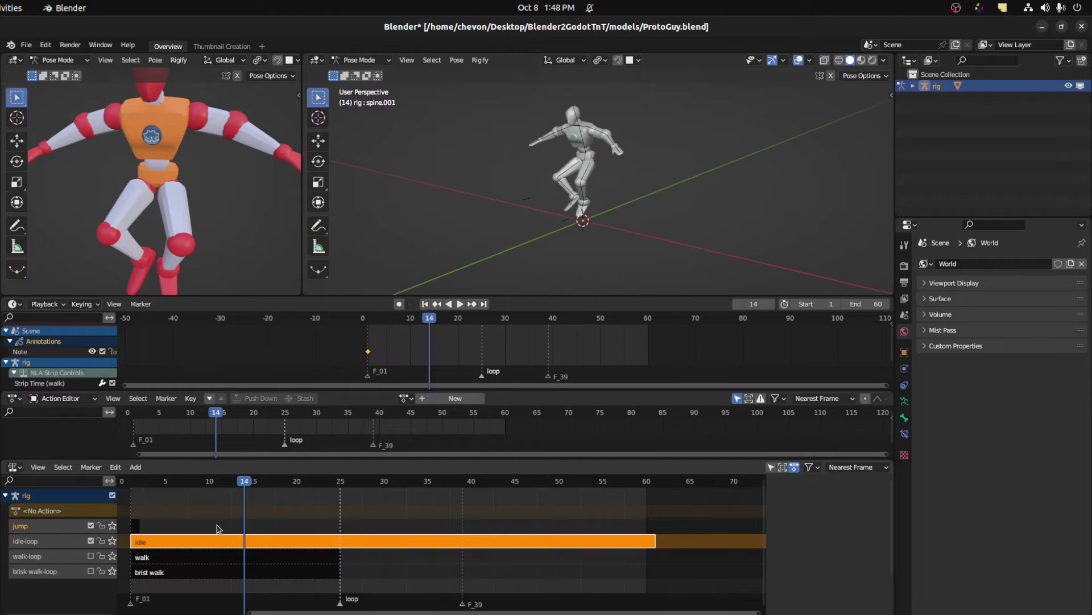
click(88, 545)
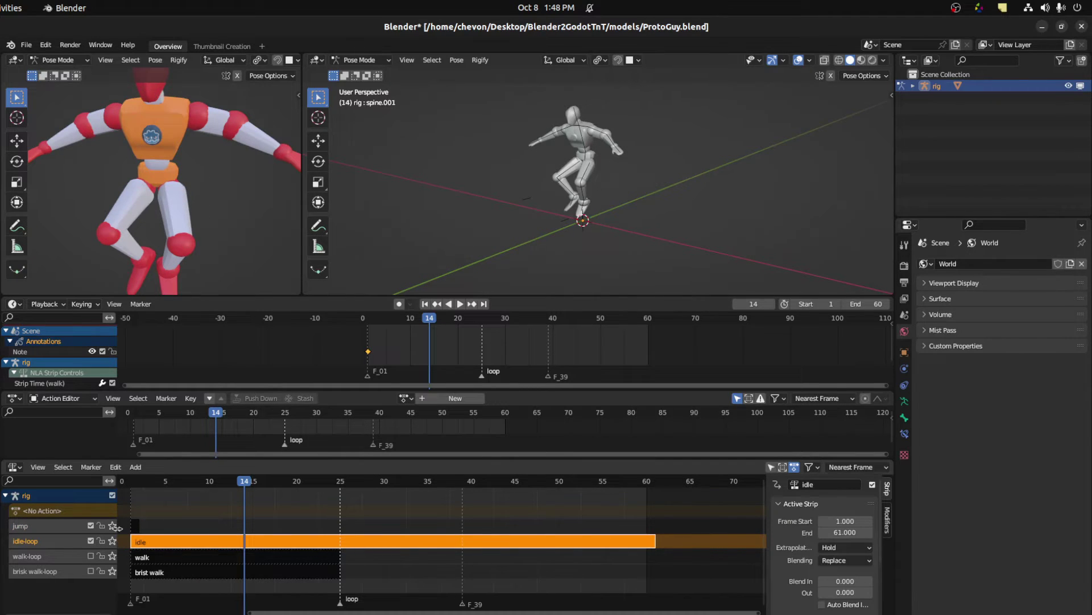
click(55, 528)
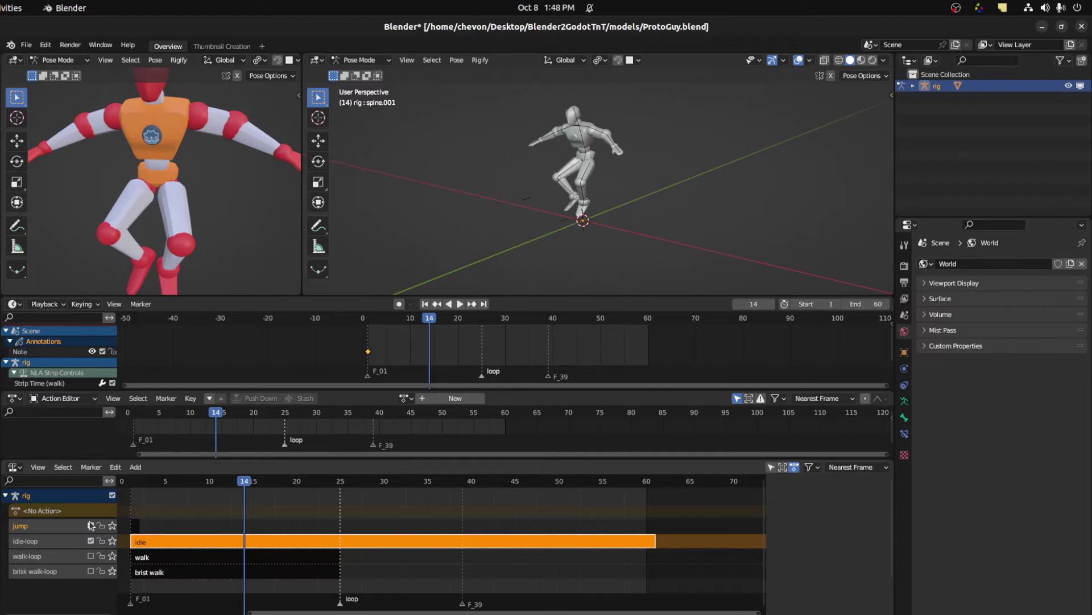
Play the enabled tracks from the start of the timeline to check the jump strip's effect, and stop playback.
click(126, 484)
key(space)
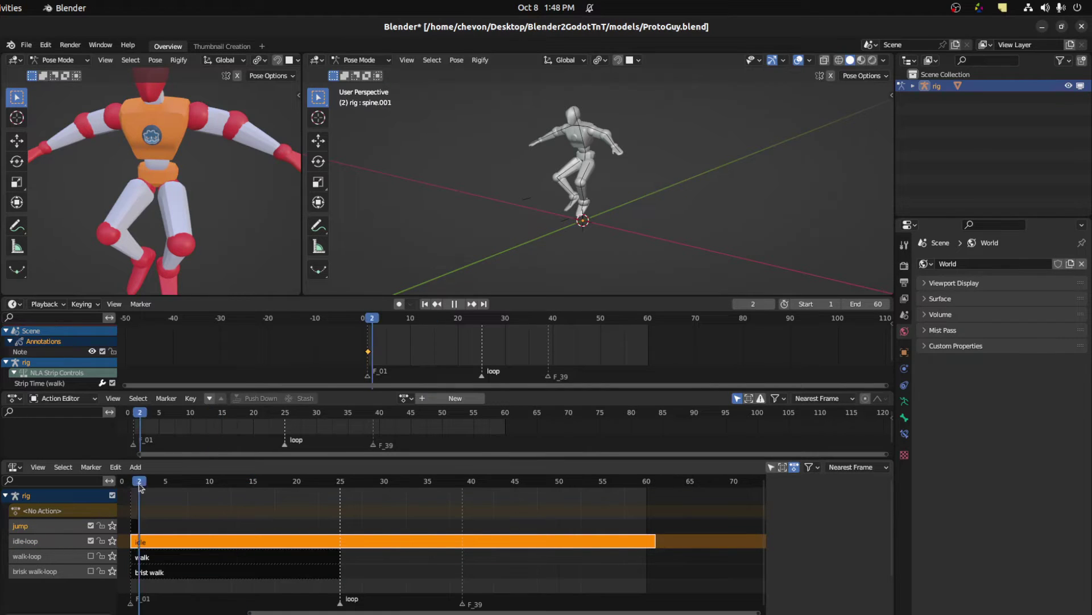
key(Escape)
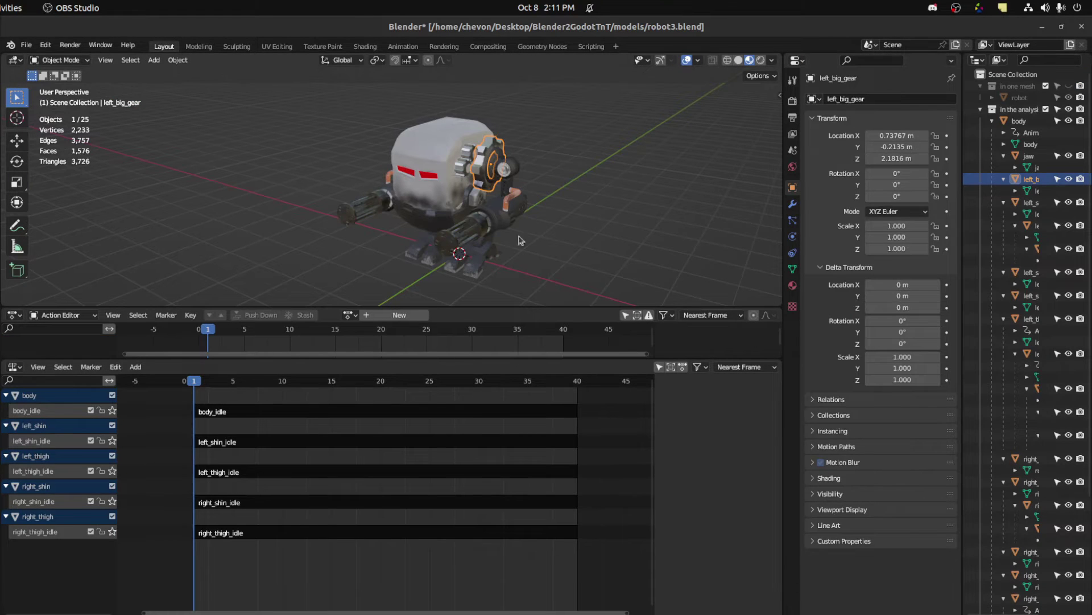
Examine the robot in robot3.blend from several angles and select separate parts such as the left shoulder and left fingers.
scroll(519, 240, up, 3)
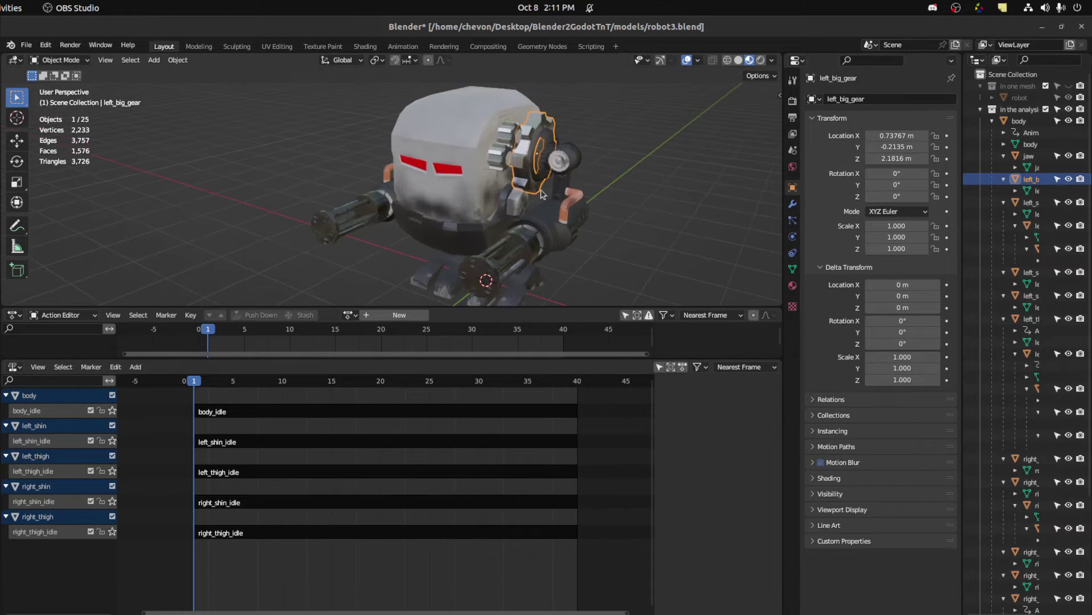
middle_drag(519, 240, 432, 237)
scroll(423, 153, down, 5)
middle_drag(424, 153, 432, 182)
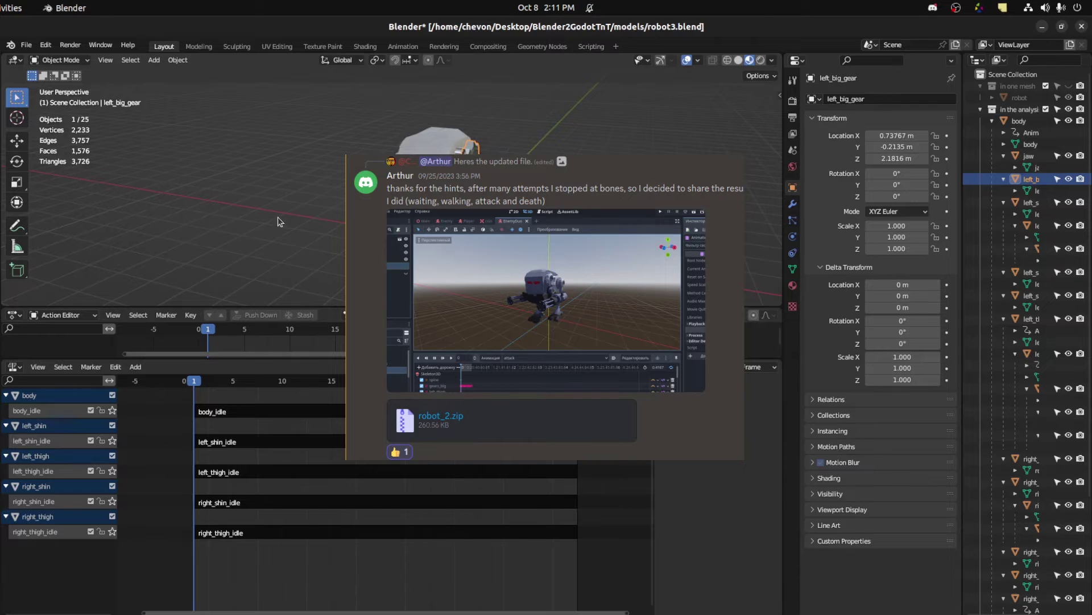
middle_drag(279, 221, 460, 169)
click(448, 159)
click(526, 158)
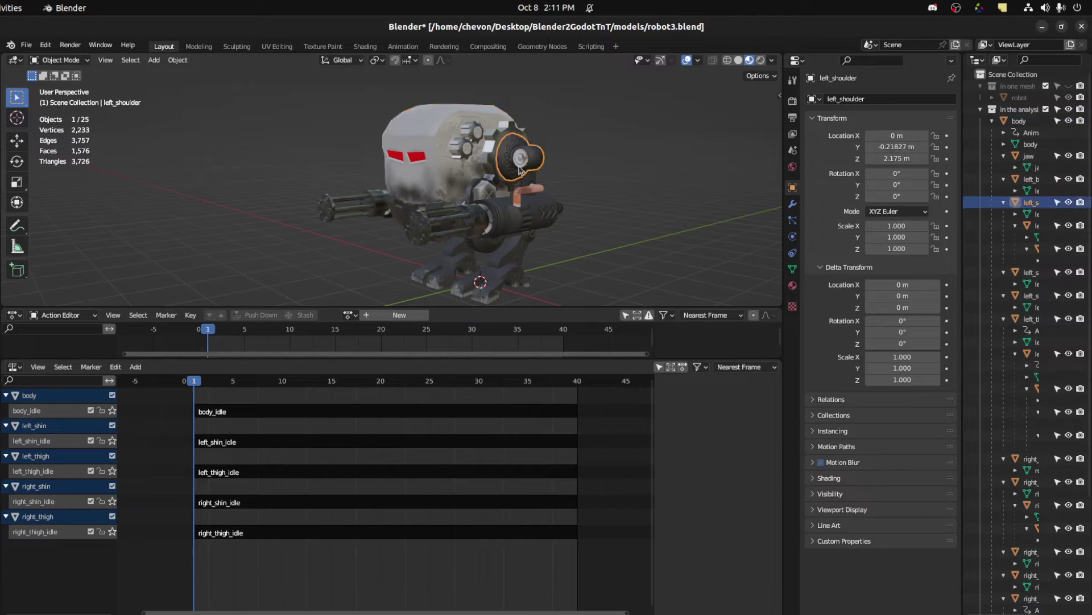
click(501, 252)
click(480, 293)
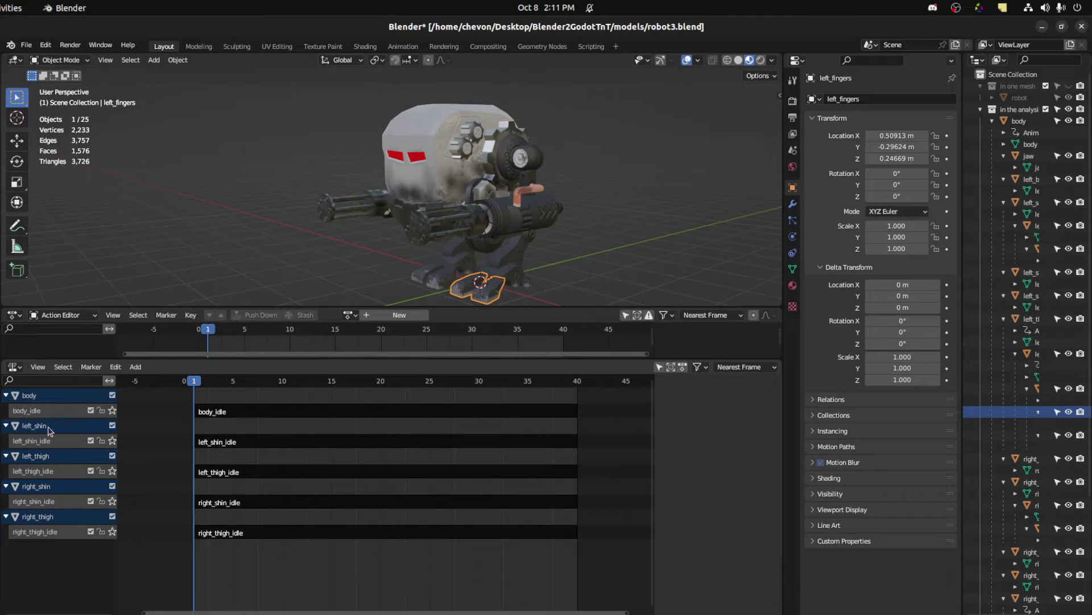
Switch to Godot, inspect the per-part idle animations in the advanced import settings of robot3.blend, and close the settings.
key(alt+Tab)
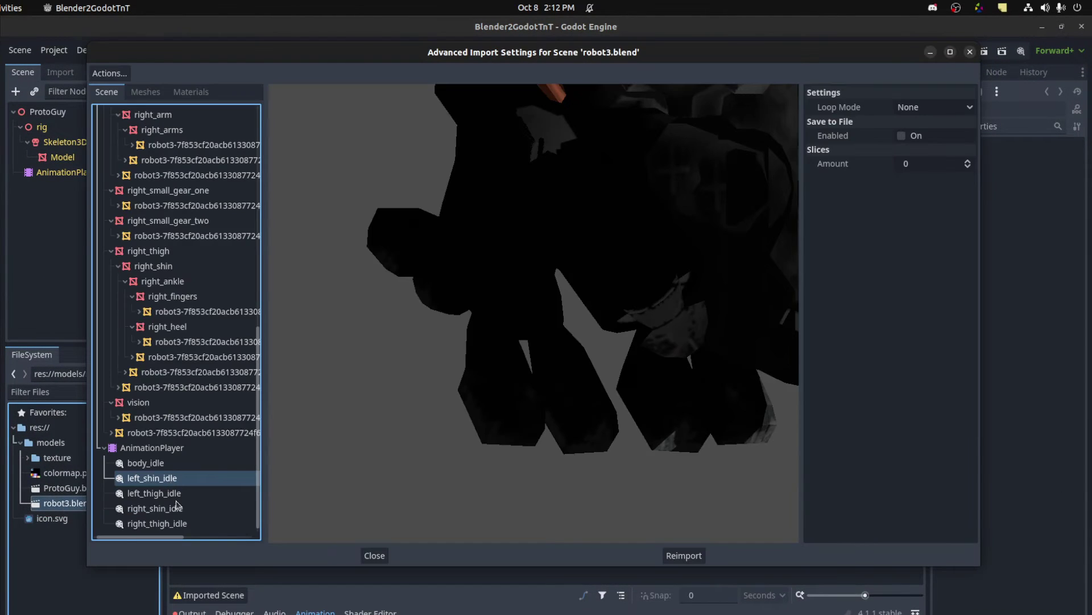
click(174, 499)
click(175, 512)
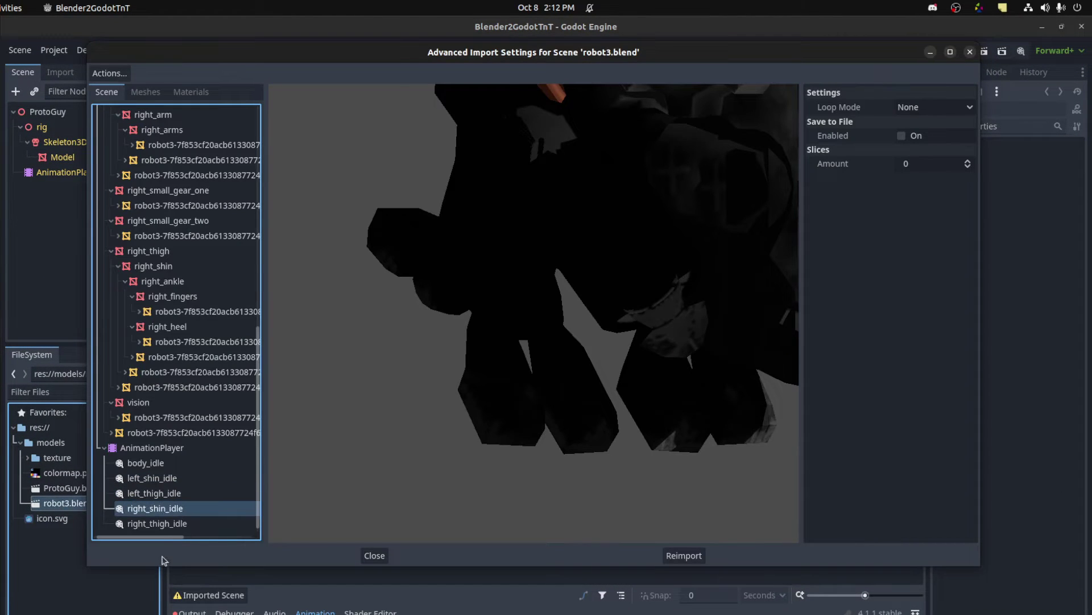
click(159, 523)
click(162, 463)
click(162, 478)
click(165, 509)
click(971, 53)
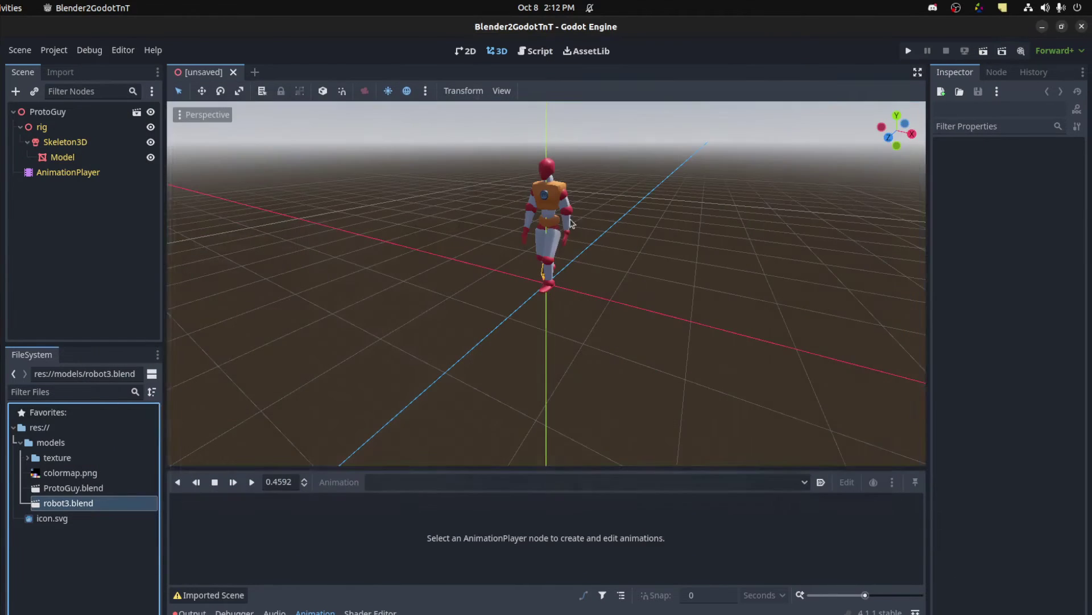
Switch to Blender and rename the NLA tracks of body, left_shin and left_thigh to idle.
key(alt+Tab)
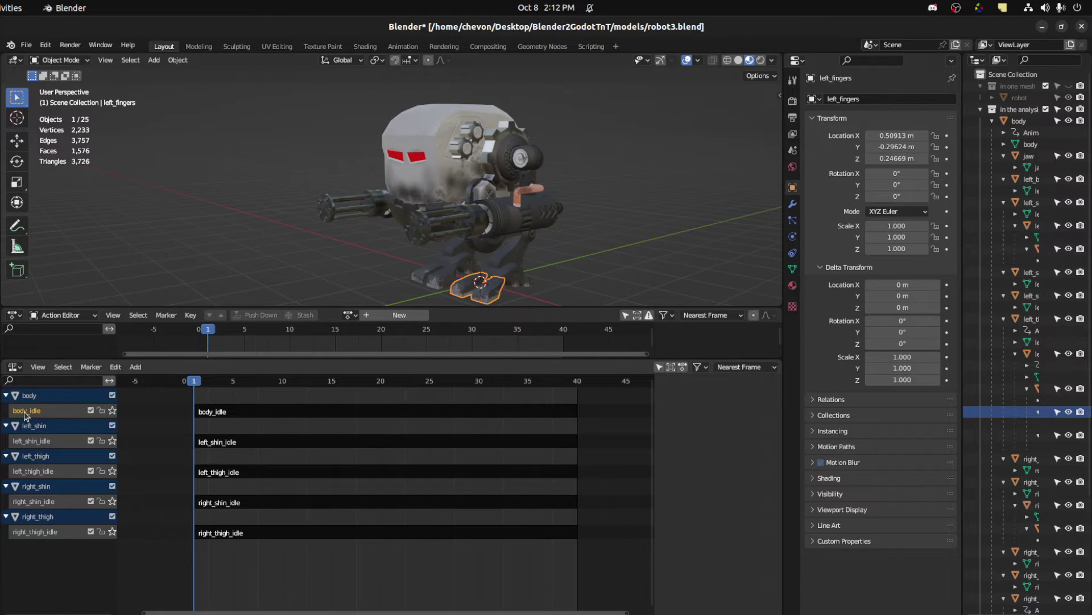
double_click(25, 414)
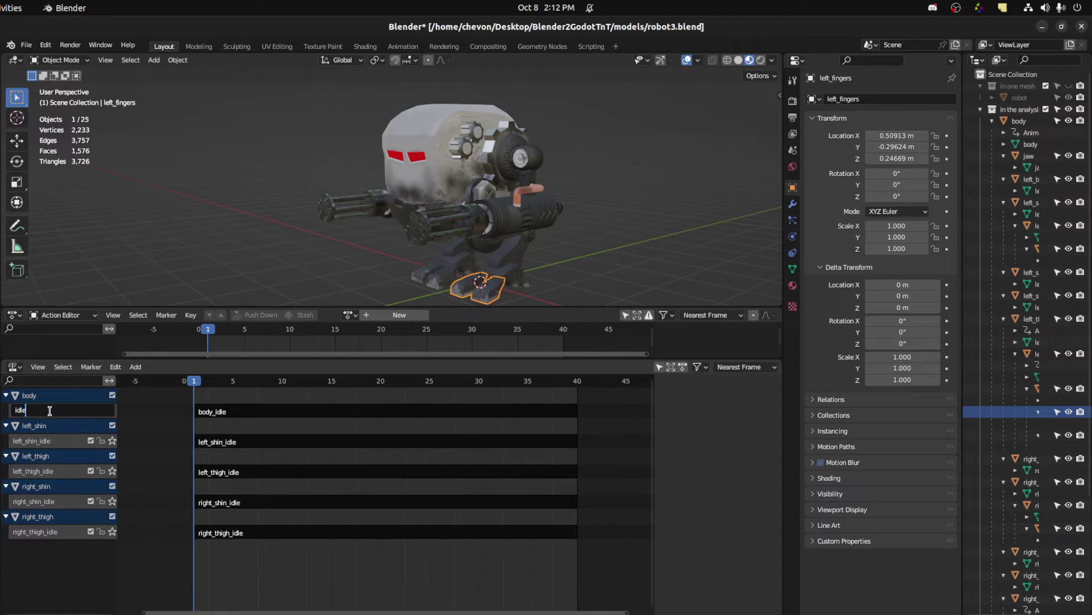
text(idle)
key(Tab)
text(idle)
key(Tab)
text(idle)
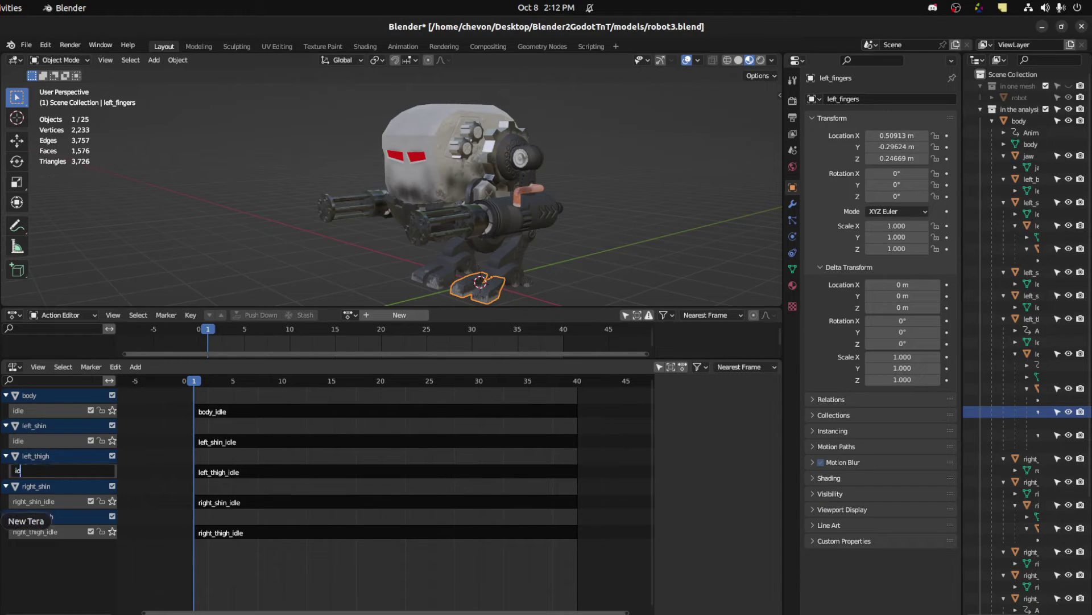
Rename the right_shin and right_thigh NLA tracks to idle and save the file.
key(Tab)
text(idle)
key(Tab)
text(idle)
key(Return)
key(ctrl+s)
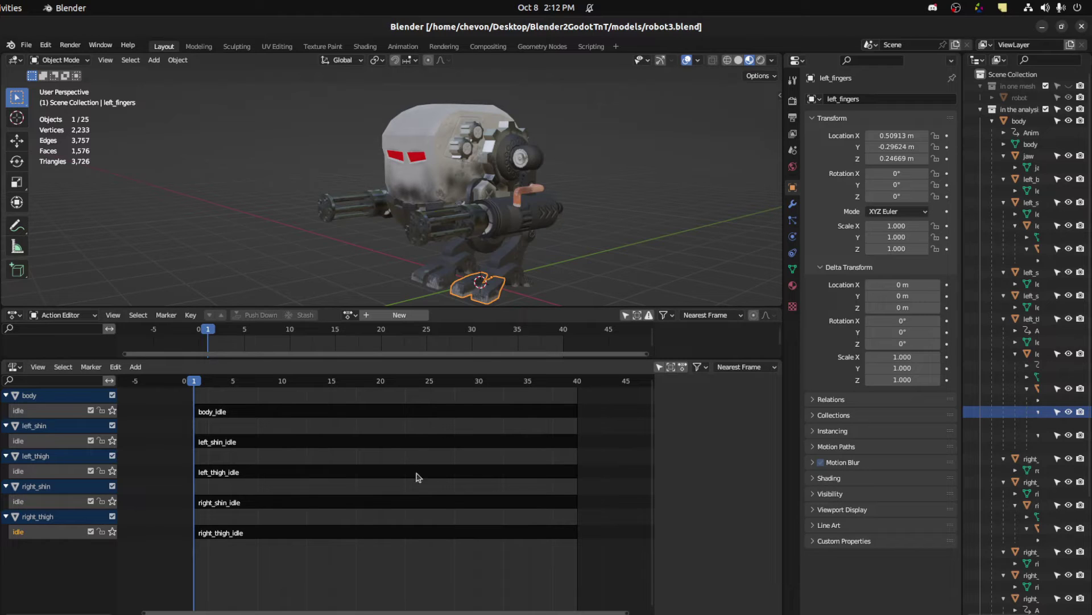
Switch to Godot, inspect the merged idle animation in robot3.blend's advanced import settings, and close the settings.
key(alt+Tab)
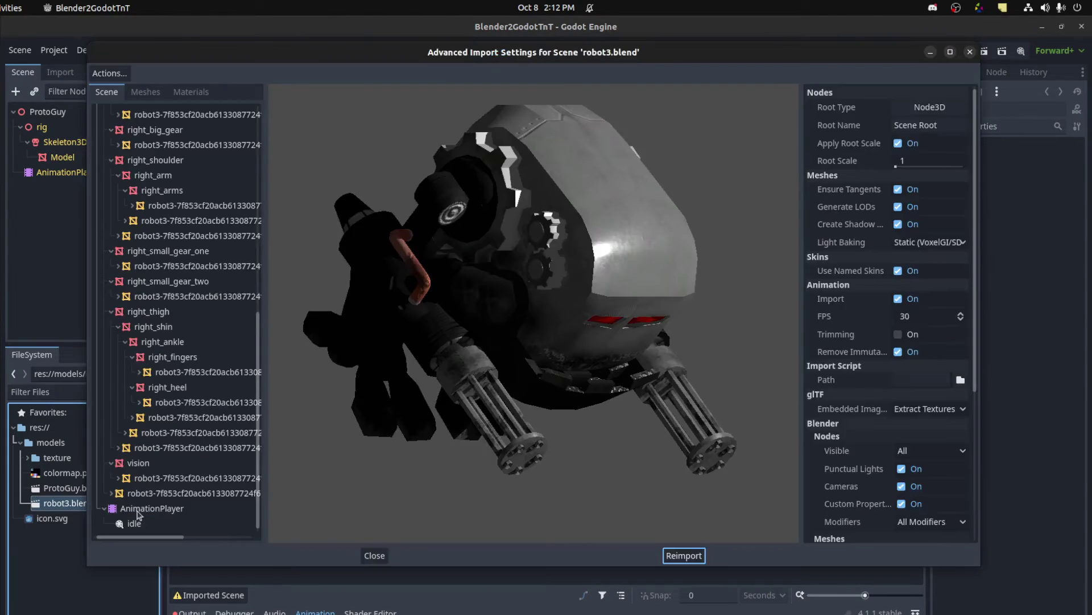
click(138, 511)
click(137, 523)
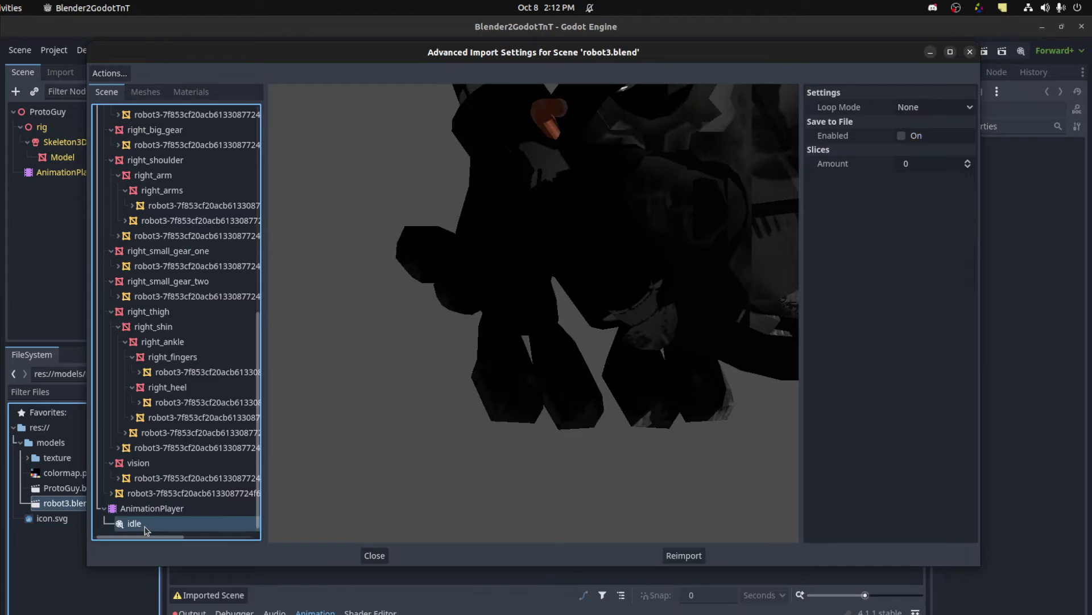
click(969, 53)
Create a new inherited scene from robot3.blend and play the idle animation of its AnimationPlayer.
right_click(75, 503)
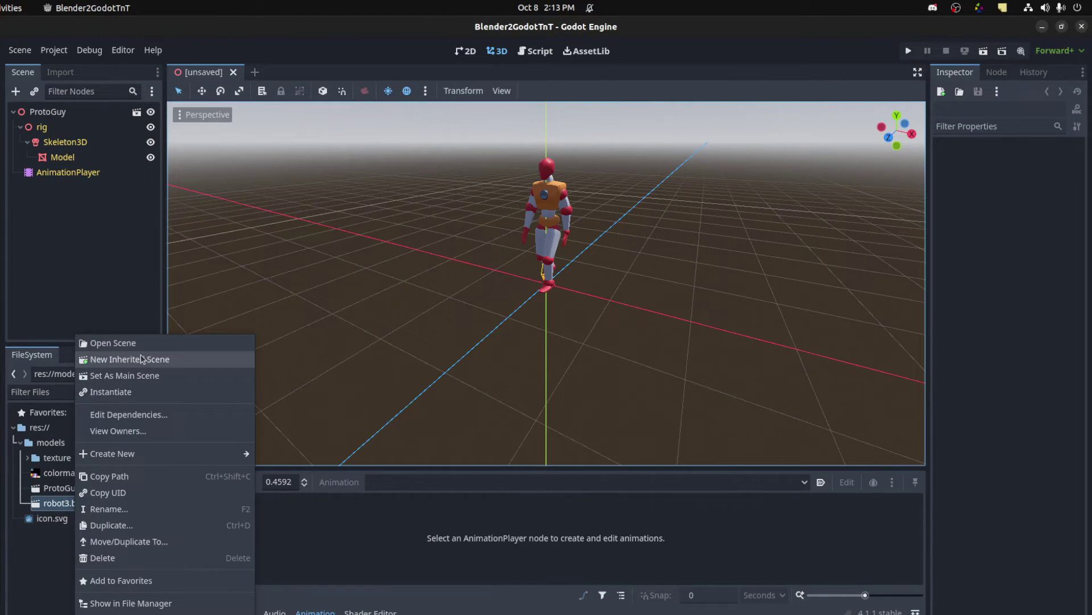
click(142, 356)
scroll(73, 288, down, 5)
click(80, 330)
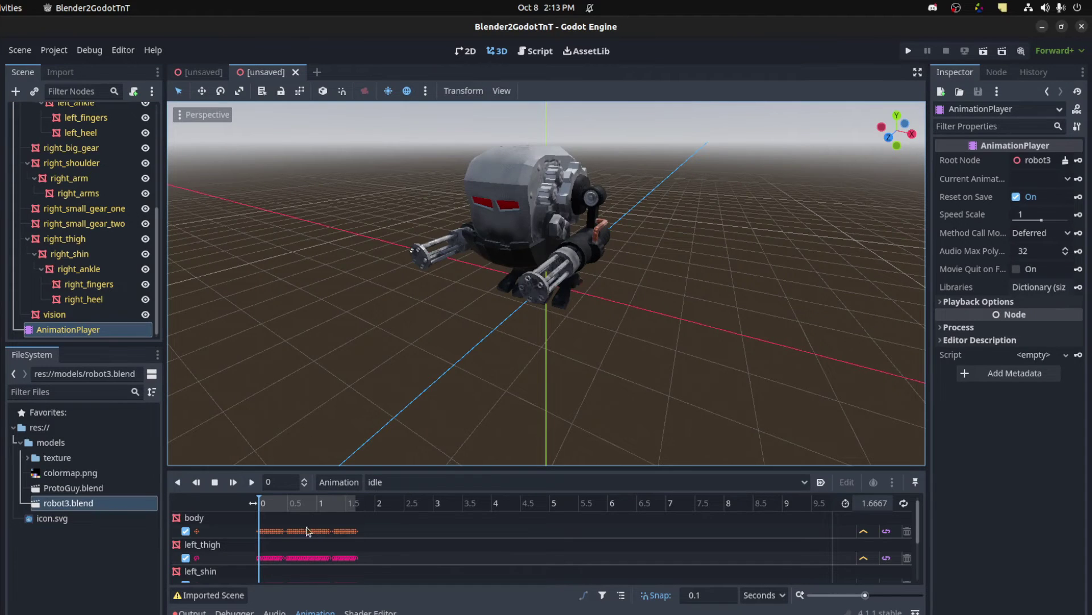
click(251, 482)
Examine the robot's idle animation from several angles and select its left_thigh, right_thigh and body parts.
middle_drag(483, 296, 365, 264)
scroll(552, 287, up, 4)
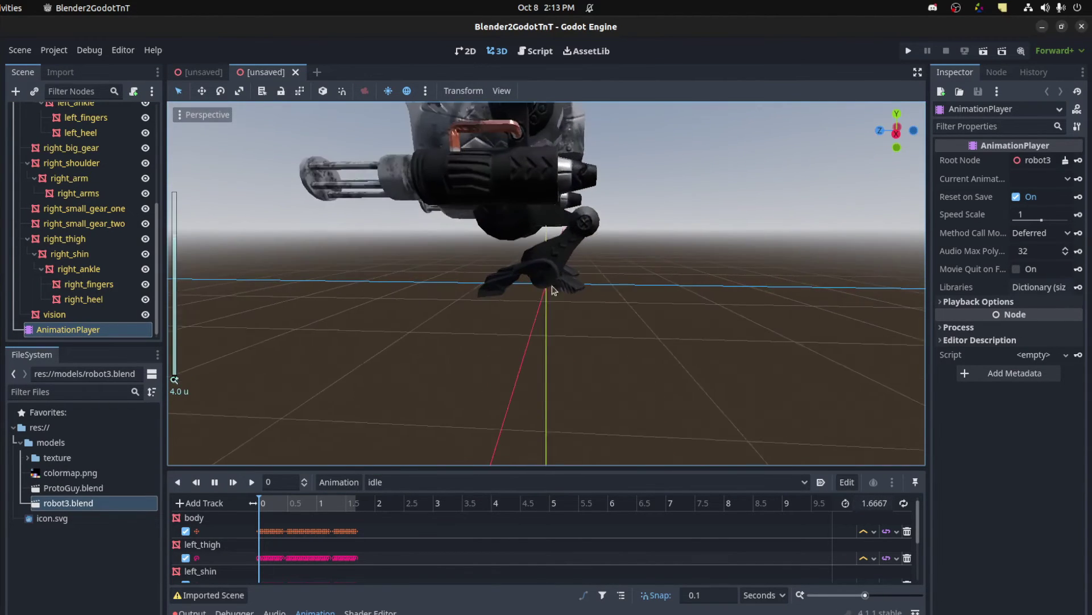
middle_drag(551, 286, 408, 322)
middle_drag(518, 236, 491, 236)
click(505, 230)
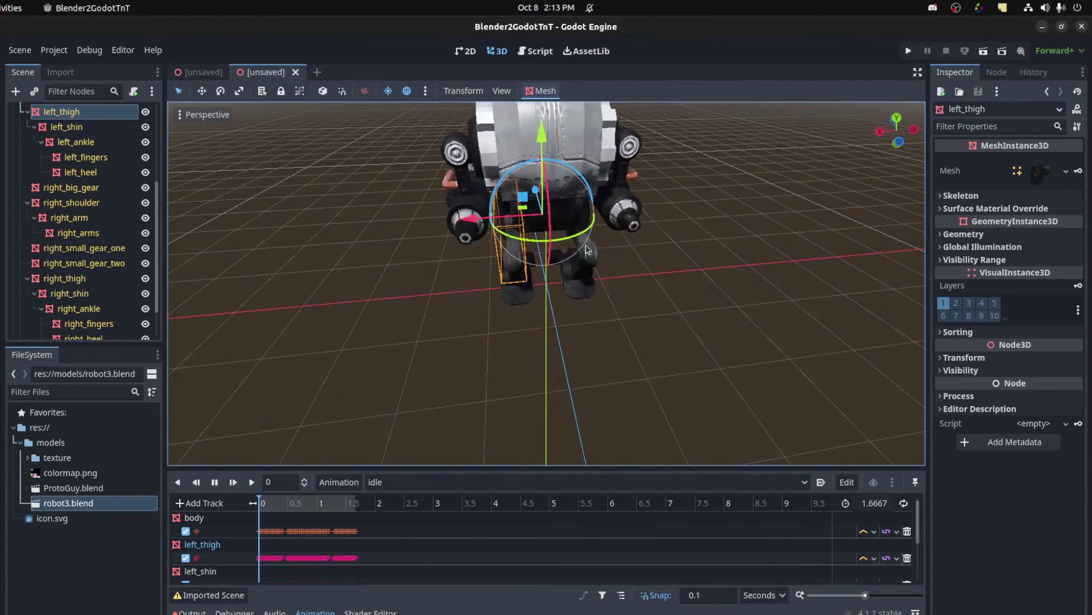
click(612, 263)
middle_drag(612, 263, 462, 253)
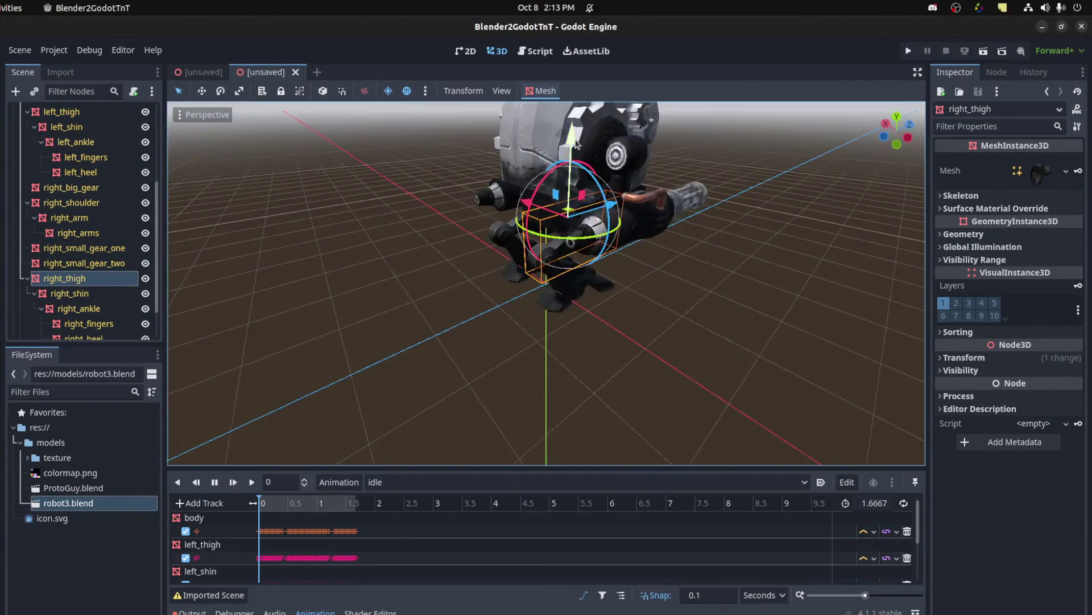
click(498, 159)
click(565, 170)
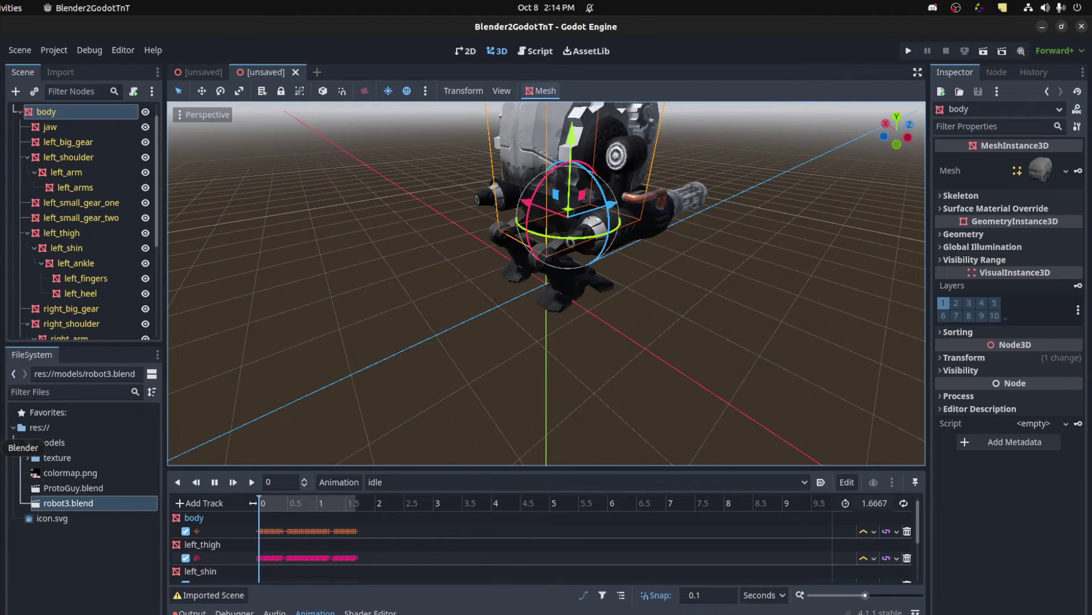
Switch to Blender and save robot3.blend with all its NLA tracks named idle-loop.
click(1, 447)
click(27, 45)
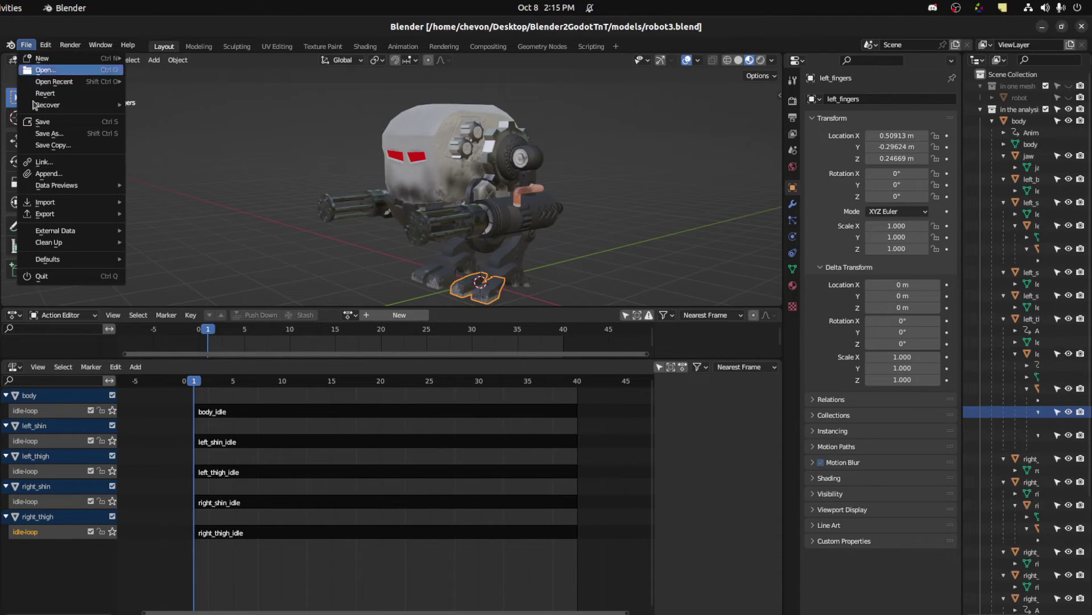
click(62, 122)
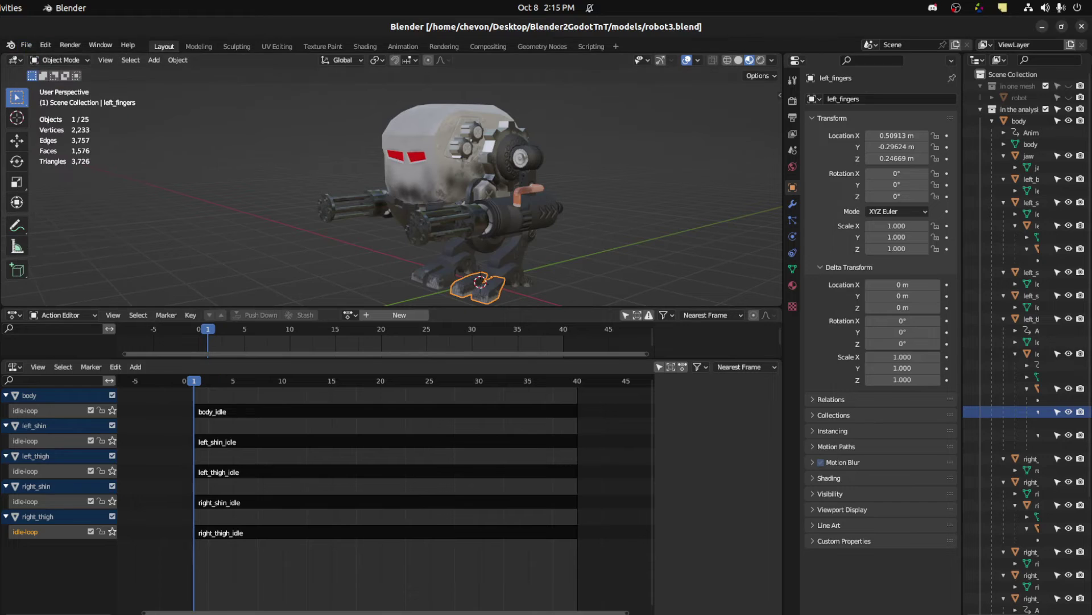
Switch to Godot, play the robot's idle animation and check whether it loops.
key(alt+Tab)
click(252, 482)
middle_drag(632, 329, 527, 349)
scroll(521, 367, up, 3)
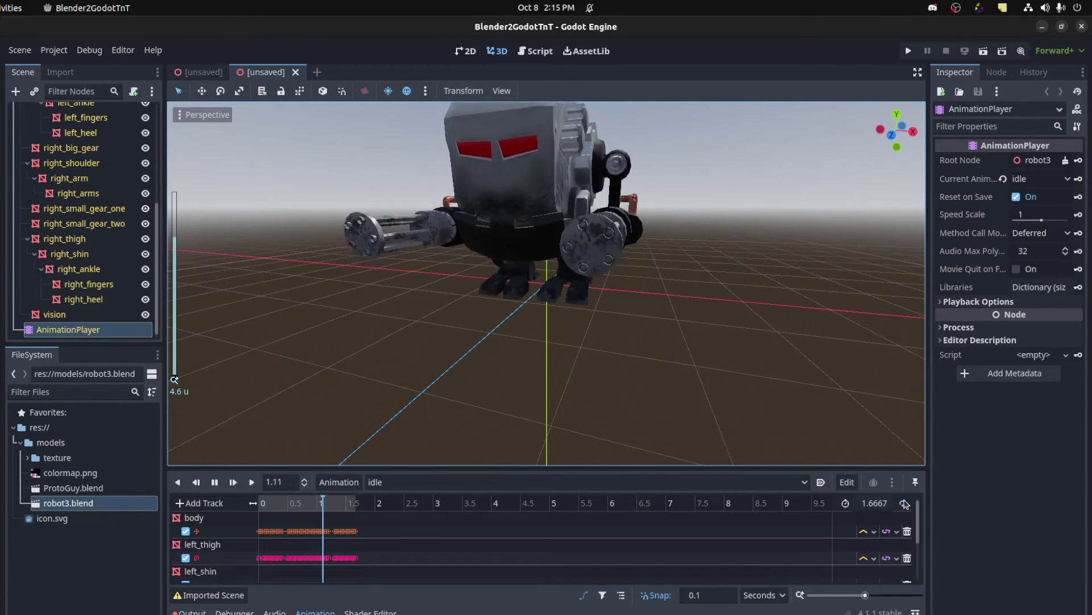
Switch to Blender and examine the robot from several angles, selecting individual parts of its body and limbs.
key(alt+Tab)
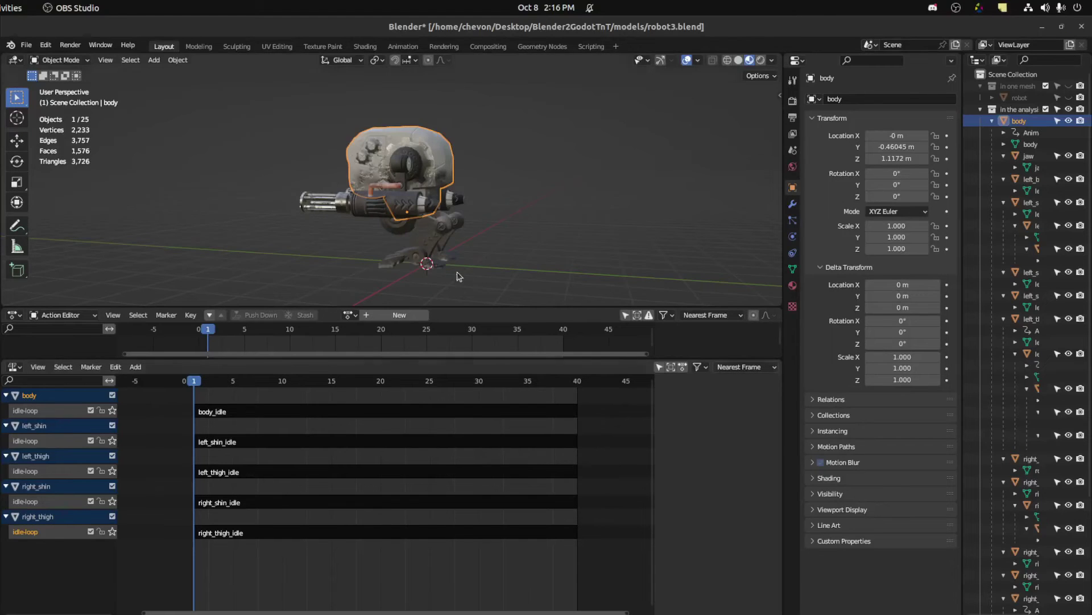
scroll(527, 195, up, 2)
middle_drag(527, 194, 384, 179)
click(341, 171)
click(345, 159)
click(399, 154)
click(398, 155)
middle_drag(455, 162, 398, 175)
click(389, 173)
middle_drag(450, 208, 295, 228)
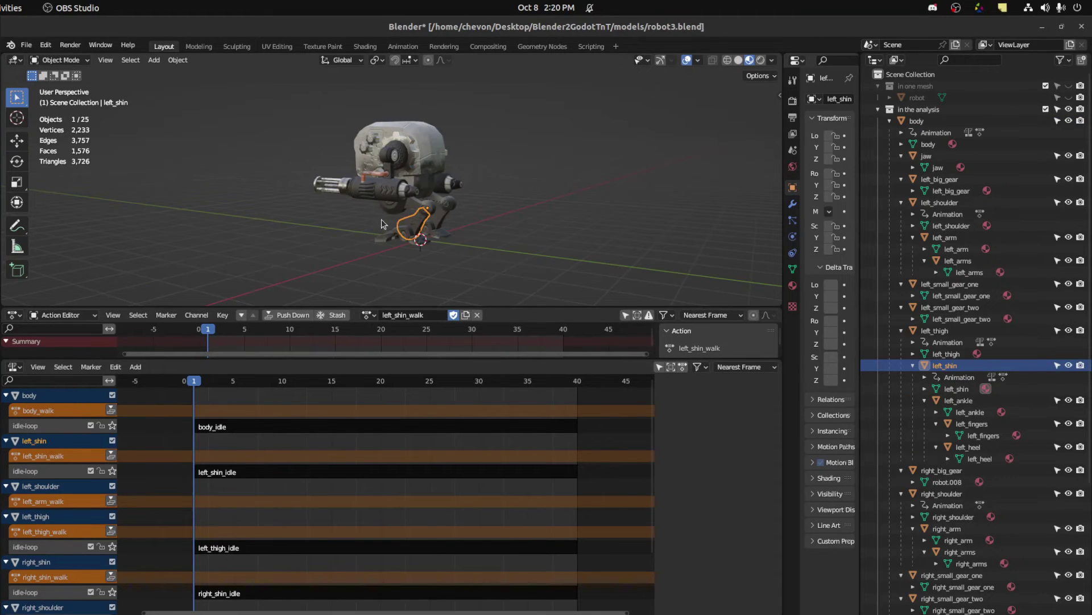
Select the left and right leg parts one by one to review their assigned walk actions.
mouse_move(381, 220)
middle_down()
mouse_move(471, 207)
mouse_move(352, 220)
mouse_move(378, 210)
middle_up()
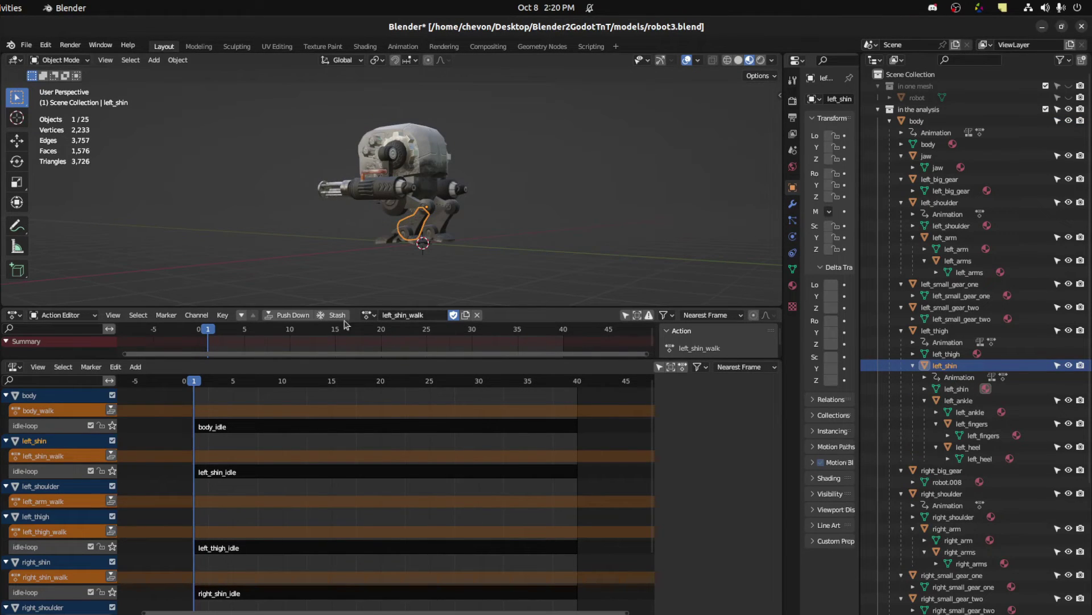
click(411, 211)
middle_drag(579, 254, 418, 229)
click(413, 204)
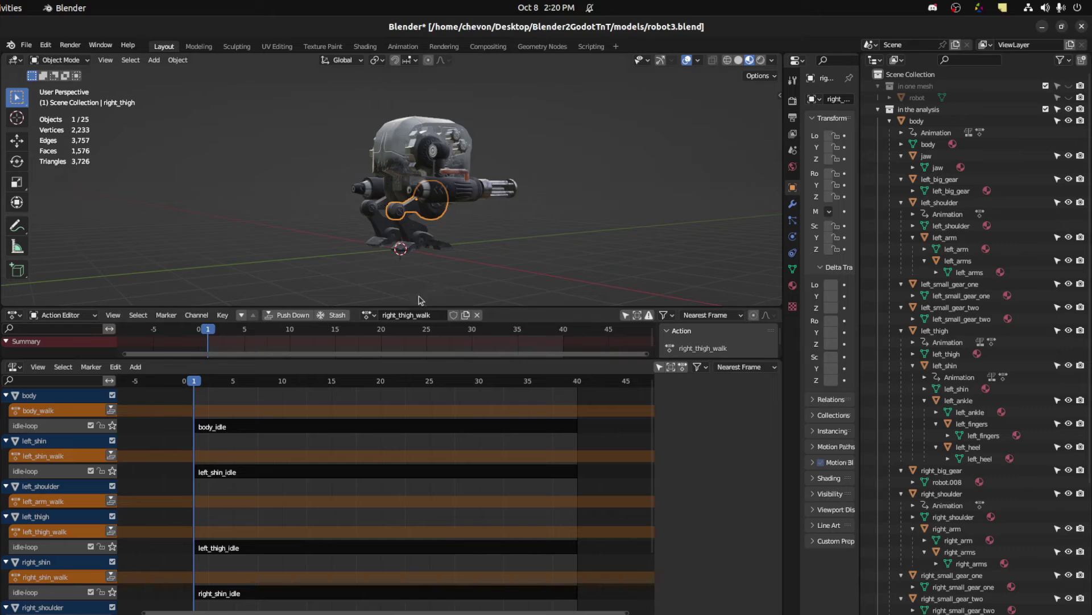
middle_drag(633, 256, 407, 243)
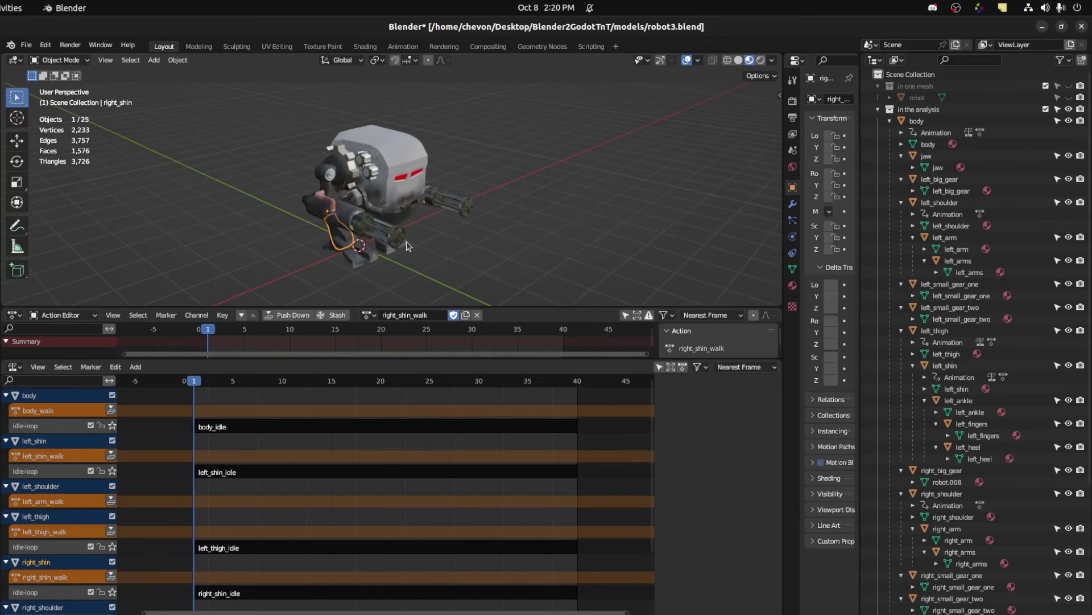
Select the body, left_shoulder and right_shoulder in turn to review their assigned walk actions.
click(407, 243)
middle_drag(514, 285, 397, 168)
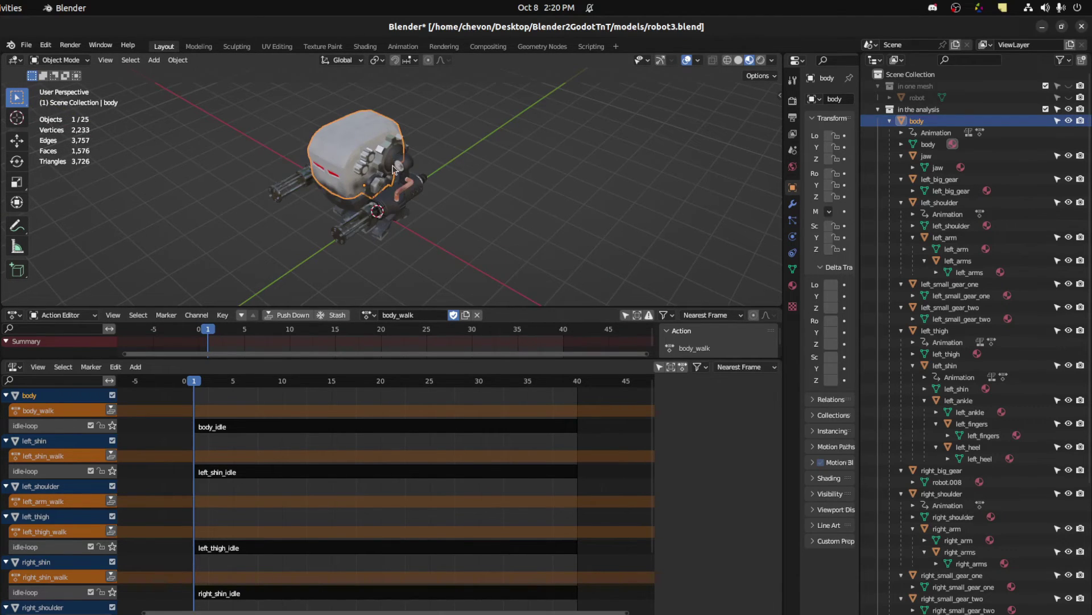
click(397, 168)
middle_drag(387, 284, 271, 208)
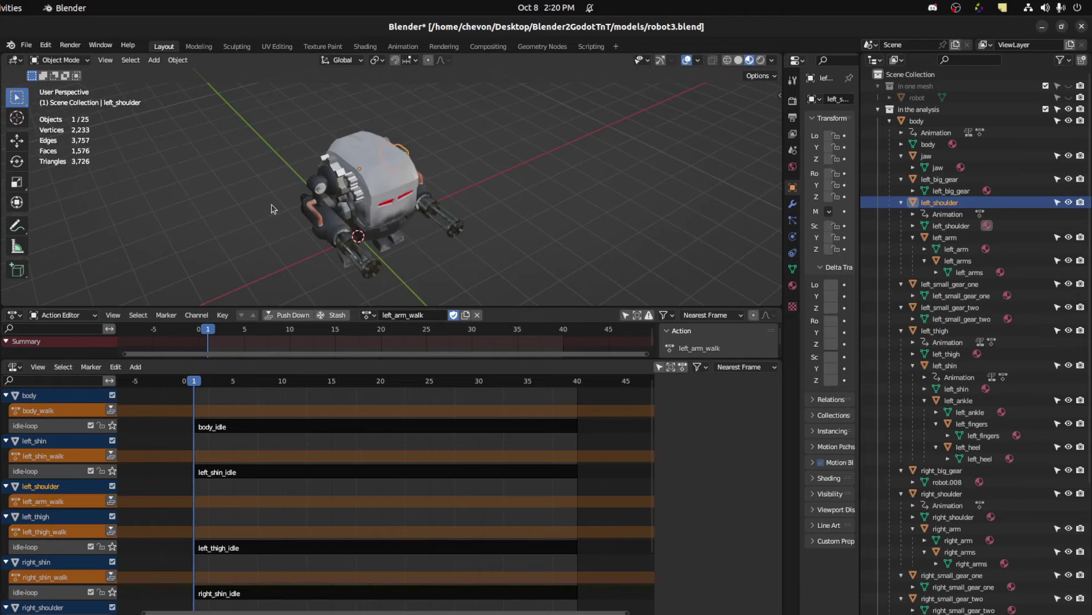
click(339, 185)
click(329, 181)
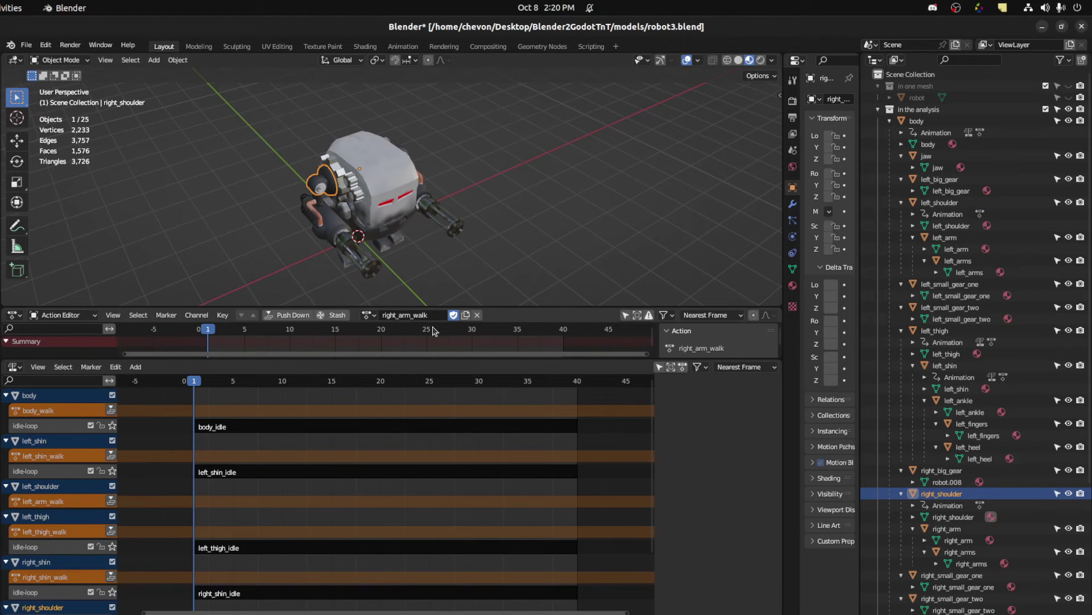
middle_drag(510, 231, 398, 225)
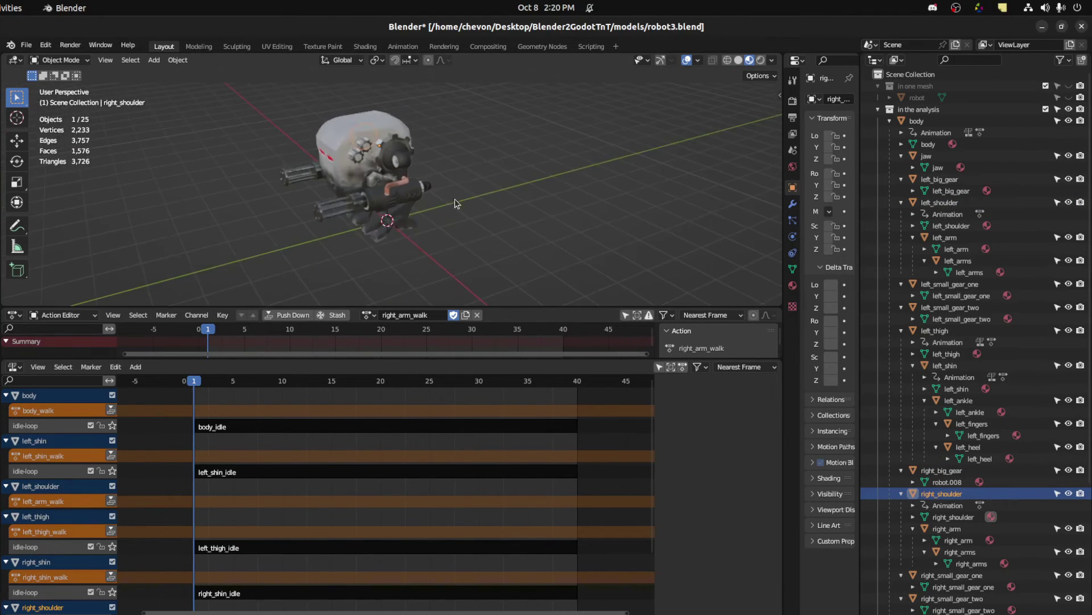
Rotate the robot's leg and shoulder parts into a starting walk pose at frame 1.
scroll(456, 203, up, 3)
middle_drag(456, 203, 420, 129)
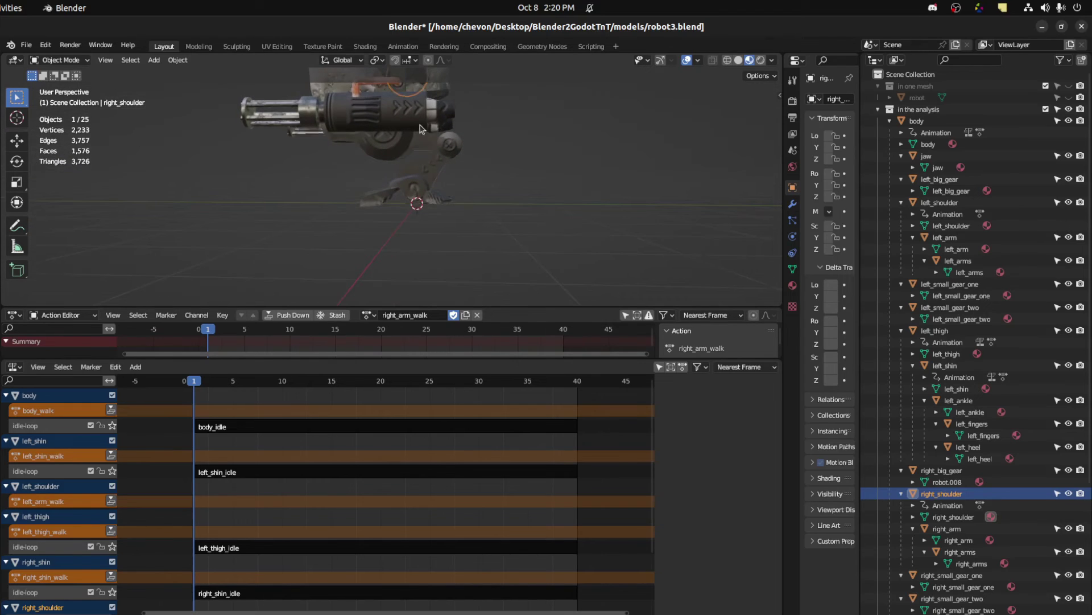
click(429, 164)
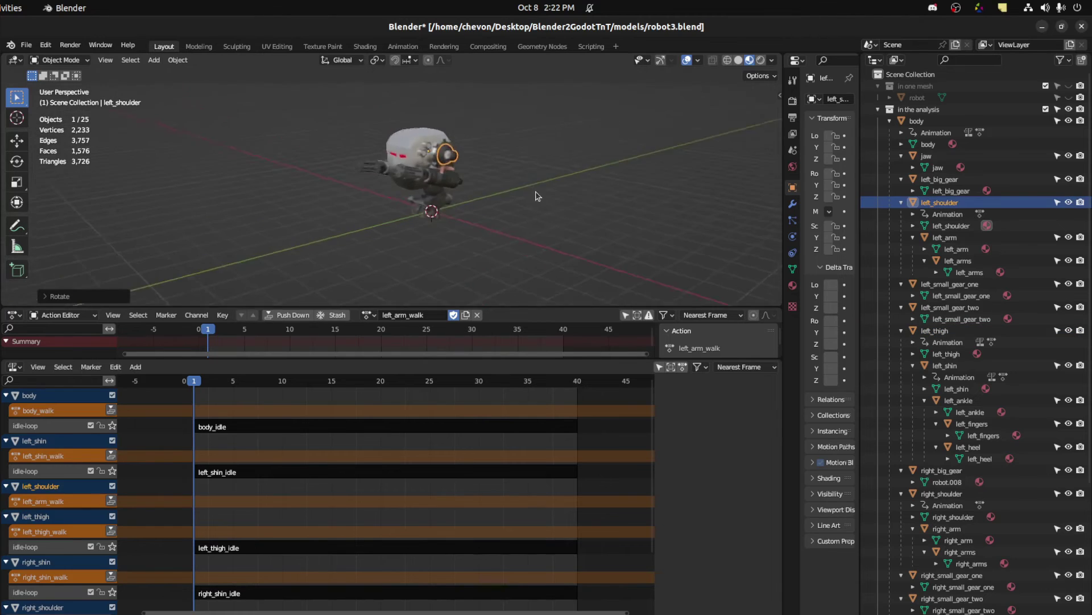
Insert location and rotation keyframes at frame 1 for both shoulders, thighs and shins, and enlarge the Action Editor area.
middle_drag(536, 195, 345, 188)
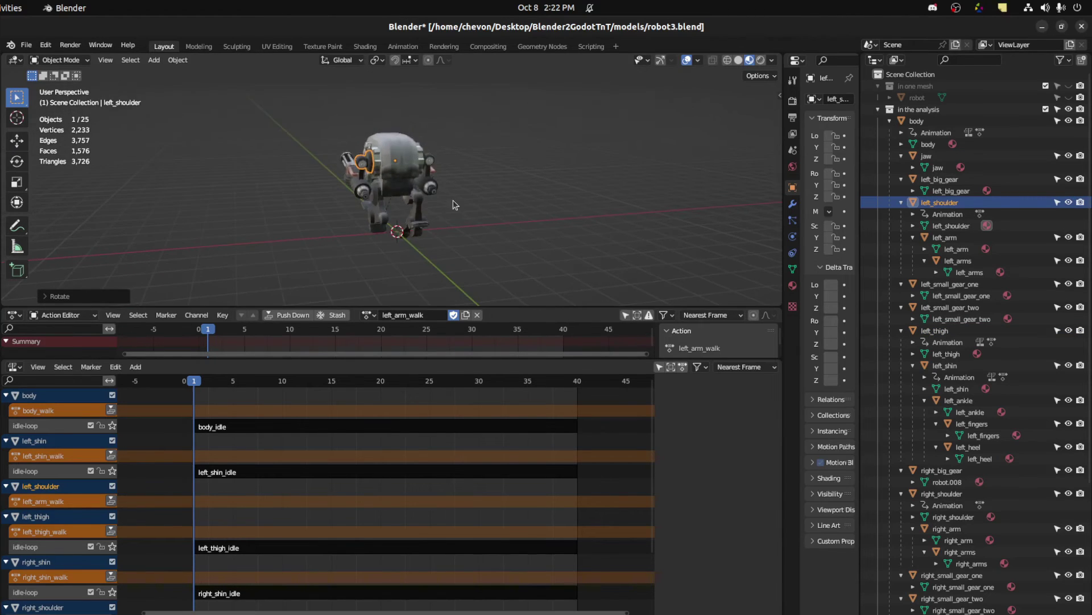
middle_drag(453, 200, 399, 211)
scroll(345, 169, up, 4)
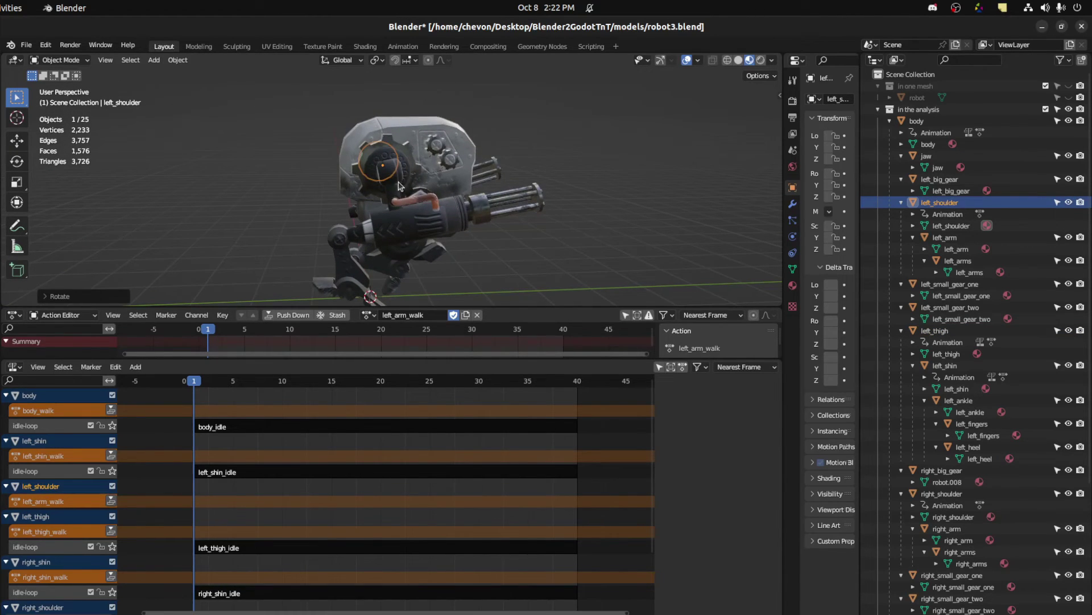
shift+click(404, 173)
middle_drag(409, 296, 392, 223)
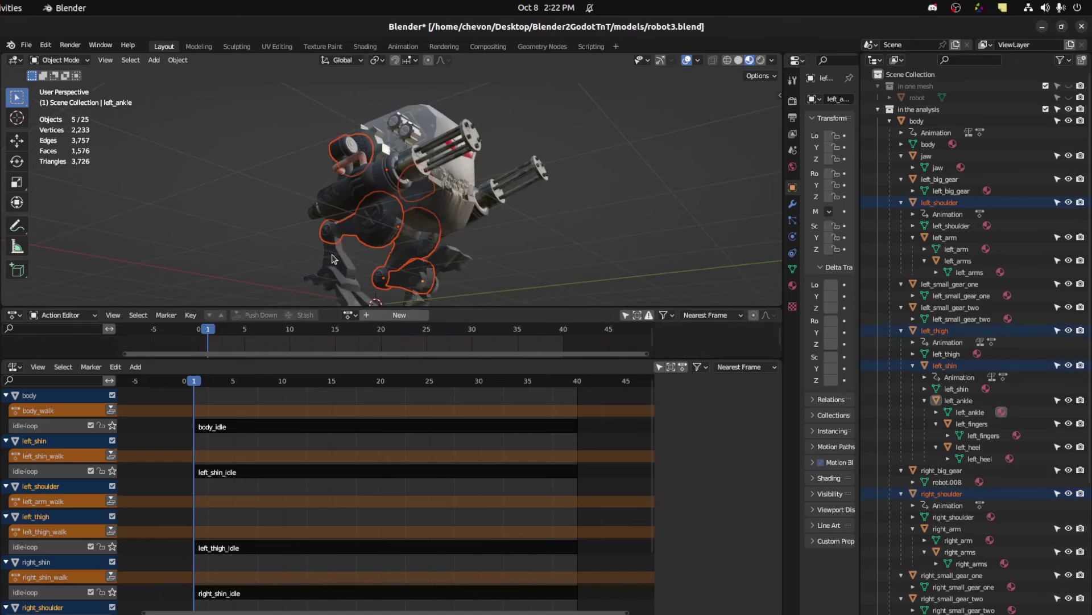
shift+click(334, 262)
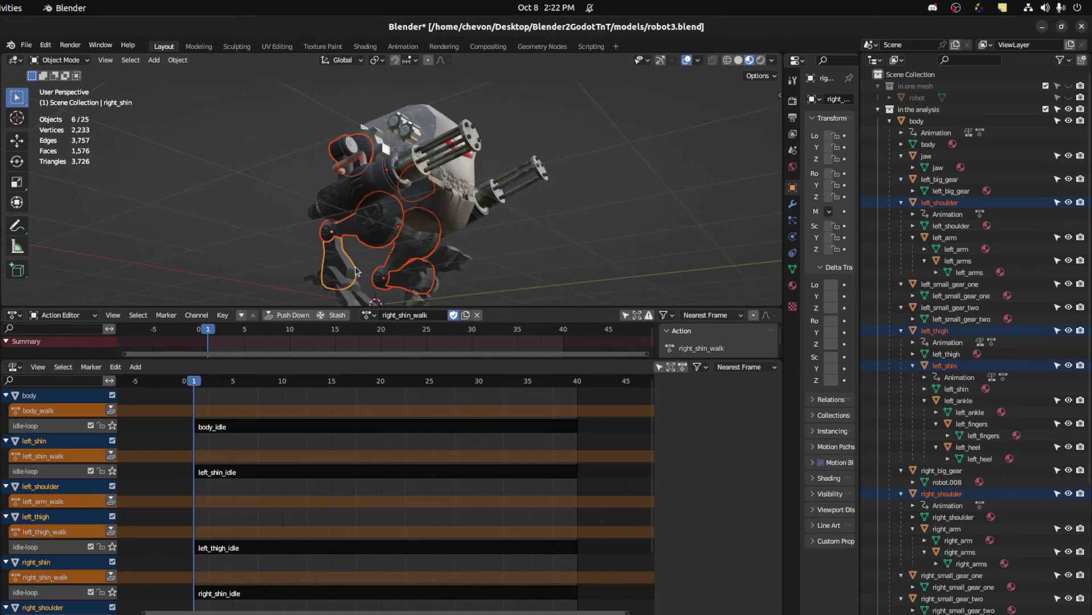
middle_drag(355, 267, 382, 192)
middle_drag(330, 286, 385, 213)
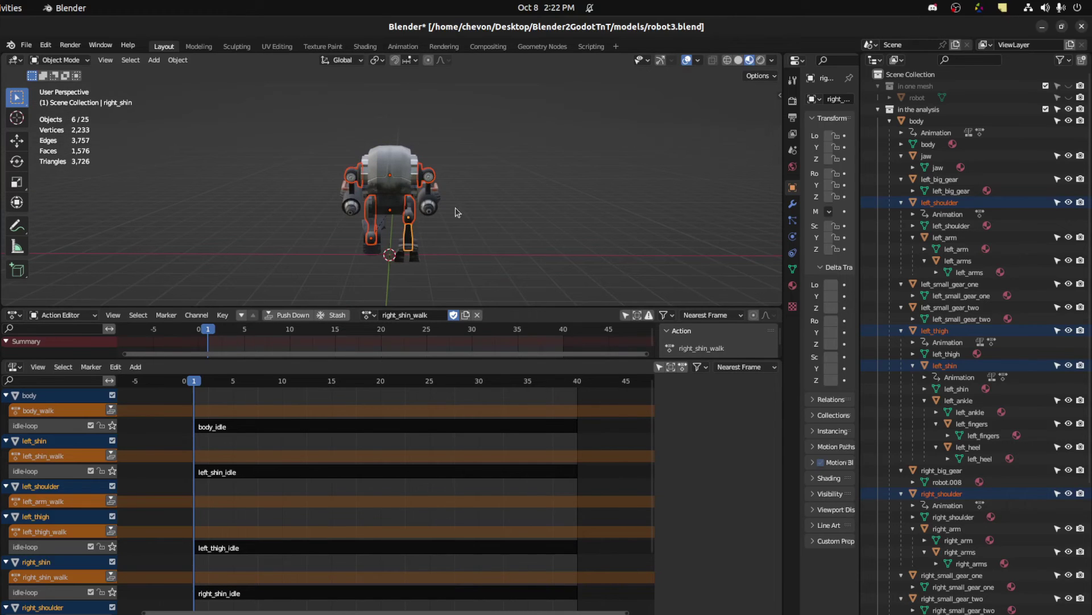
key(i)
click(396, 257)
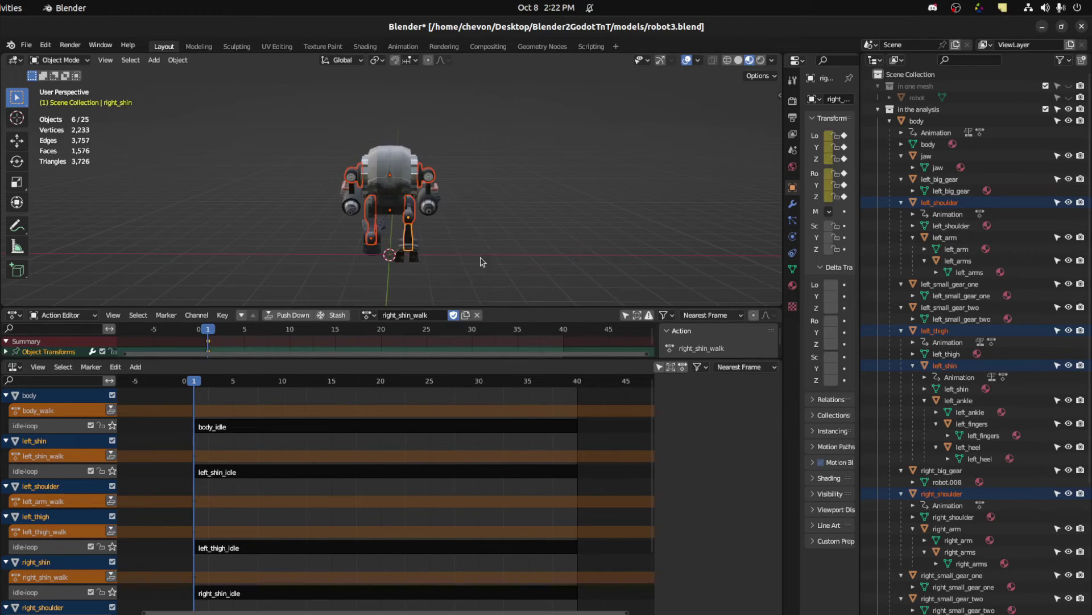
middle_drag(480, 244, 433, 256)
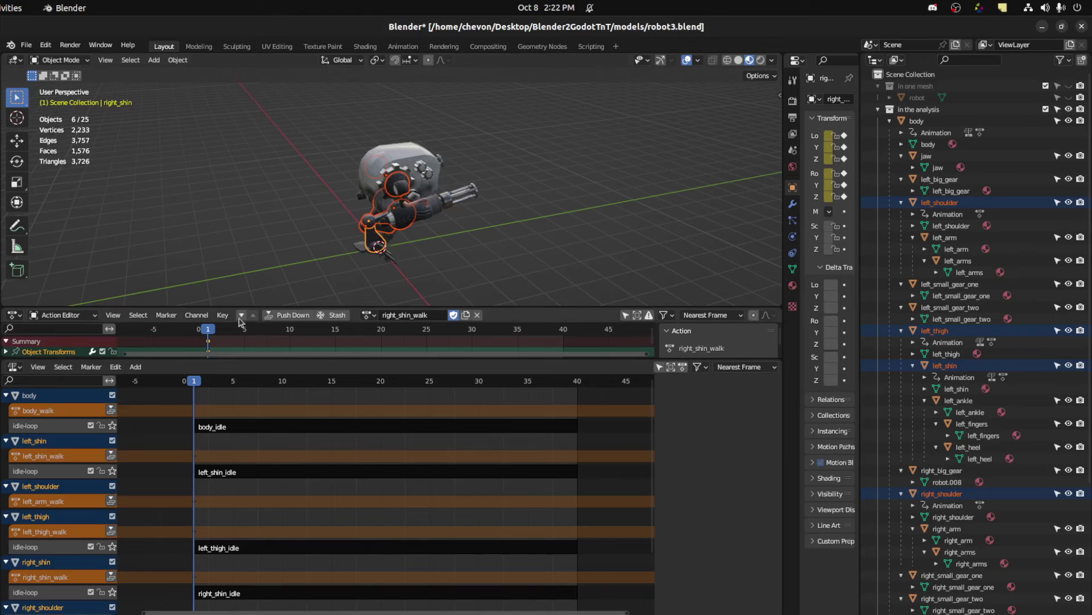
drag(98, 307, 108, 252)
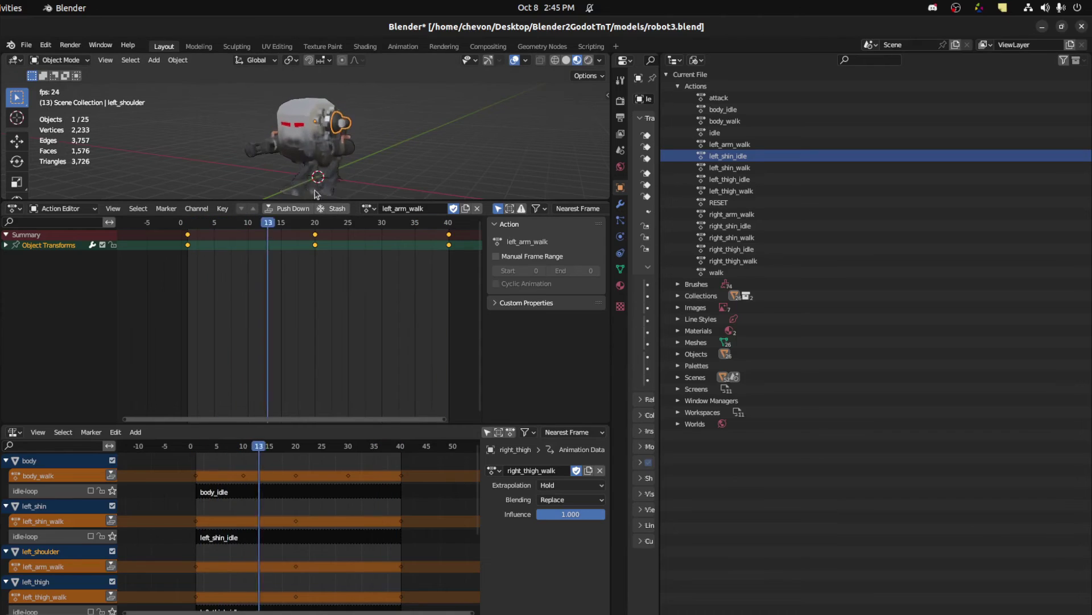
Push down the left_arm_walk and right_arm_walk actions of the two shoulders onto NLA tracks.
middle_drag(447, 154, 382, 115)
scroll(381, 116, down, 2)
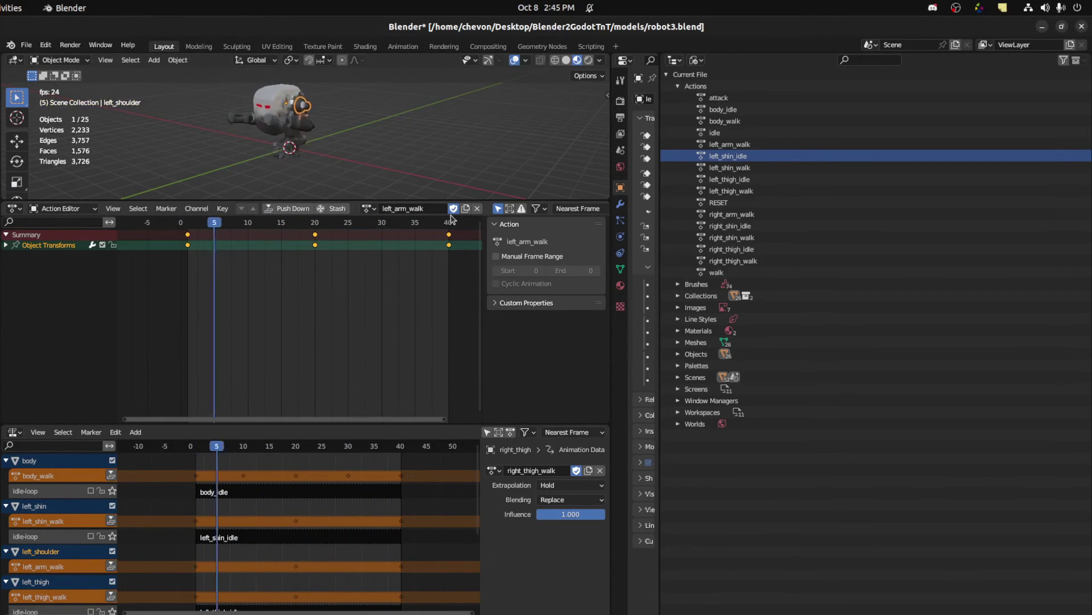
middle_drag(227, 130, 86, 116)
shift+middle_drag(392, 120, 362, 117)
scroll(398, 161, up, 2)
click(286, 209)
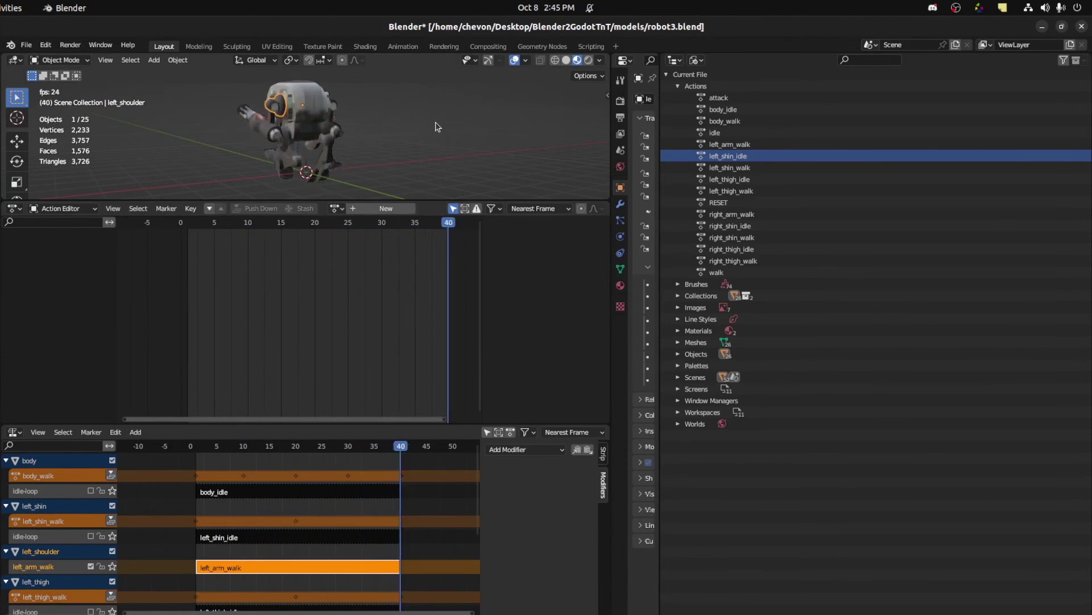
middle_drag(434, 127, 350, 107)
click(349, 107)
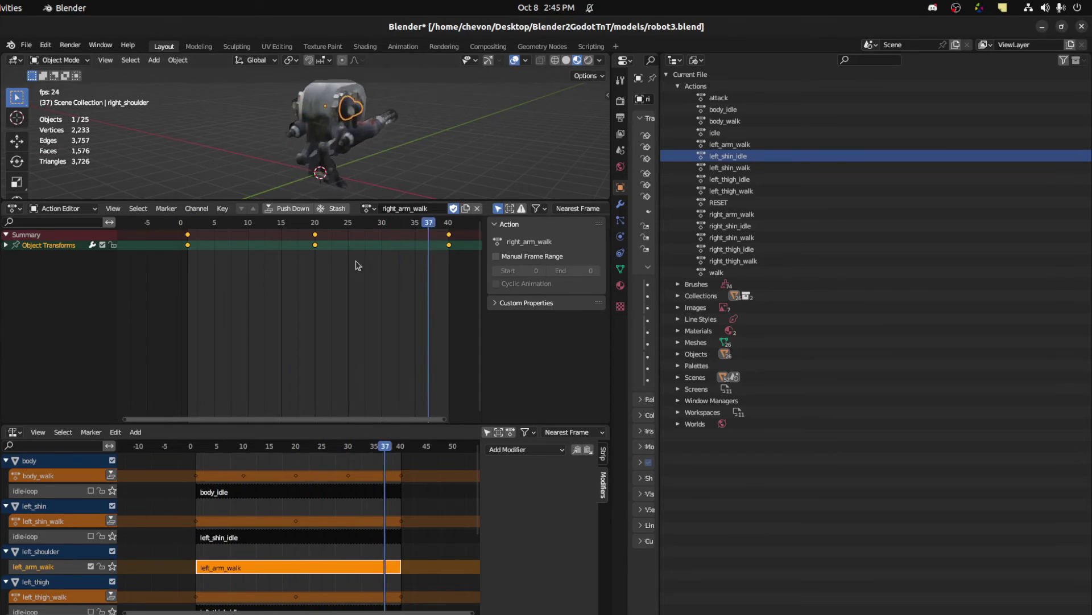
click(284, 210)
Push down the walk actions of the body, left shin, left thigh and right thigh onto NLA tracks.
middle_drag(396, 100, 342, 103)
click(310, 101)
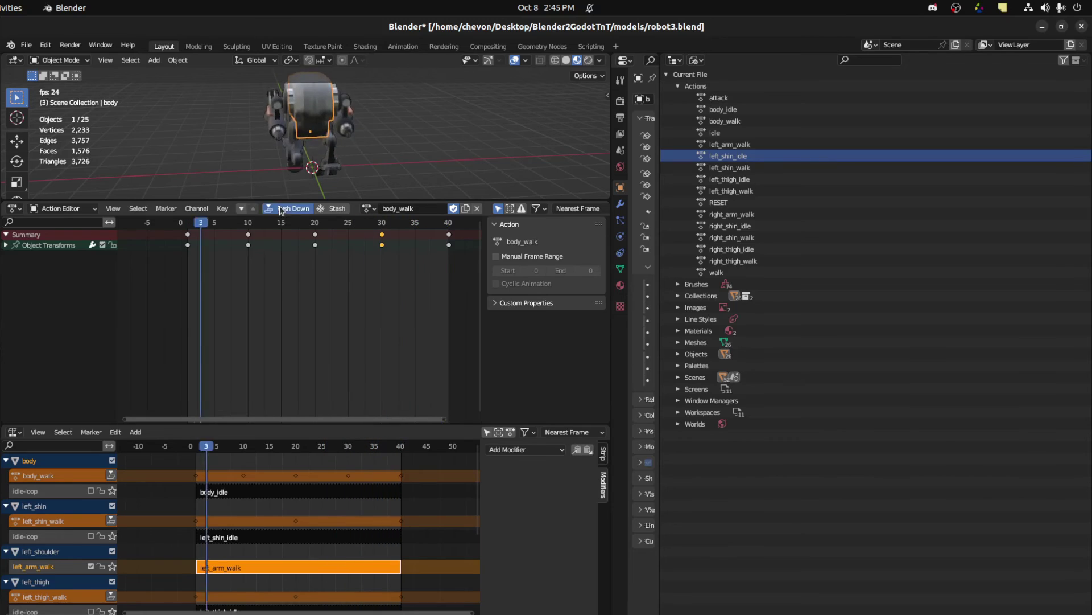
click(284, 209)
click(300, 144)
click(288, 208)
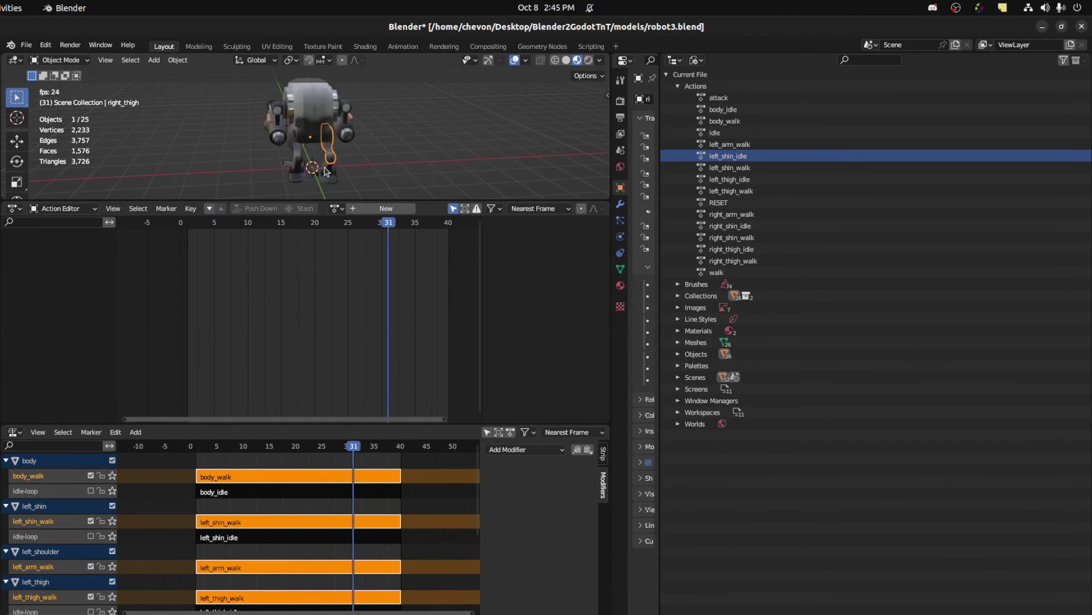
Play back the combined walk animation in the viewport, checking the motion of the robot's right leg parts.
click(327, 175)
key(space)
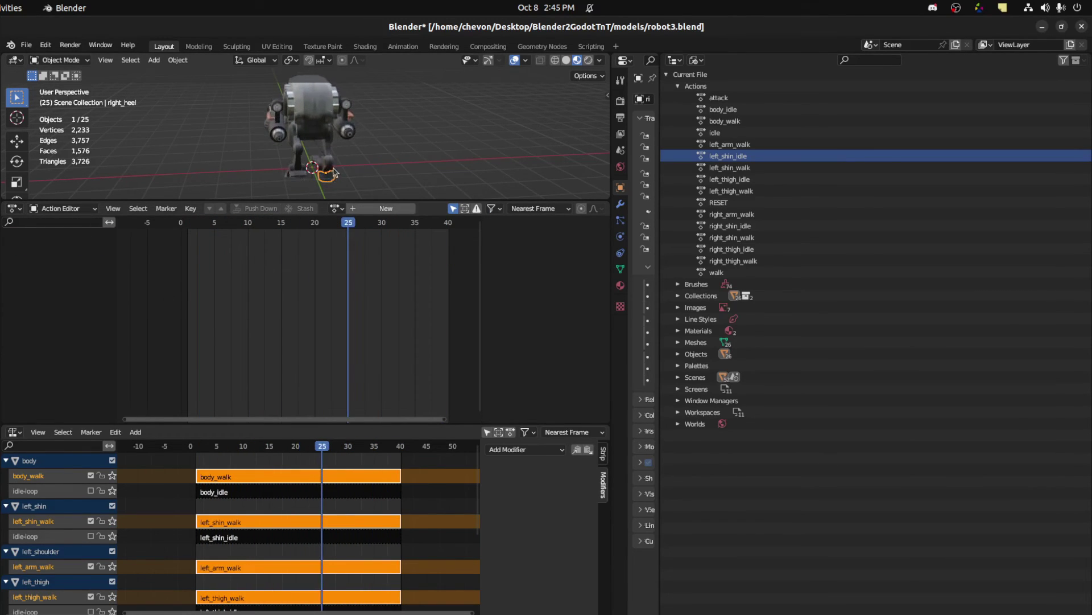
click(330, 169)
key(space)
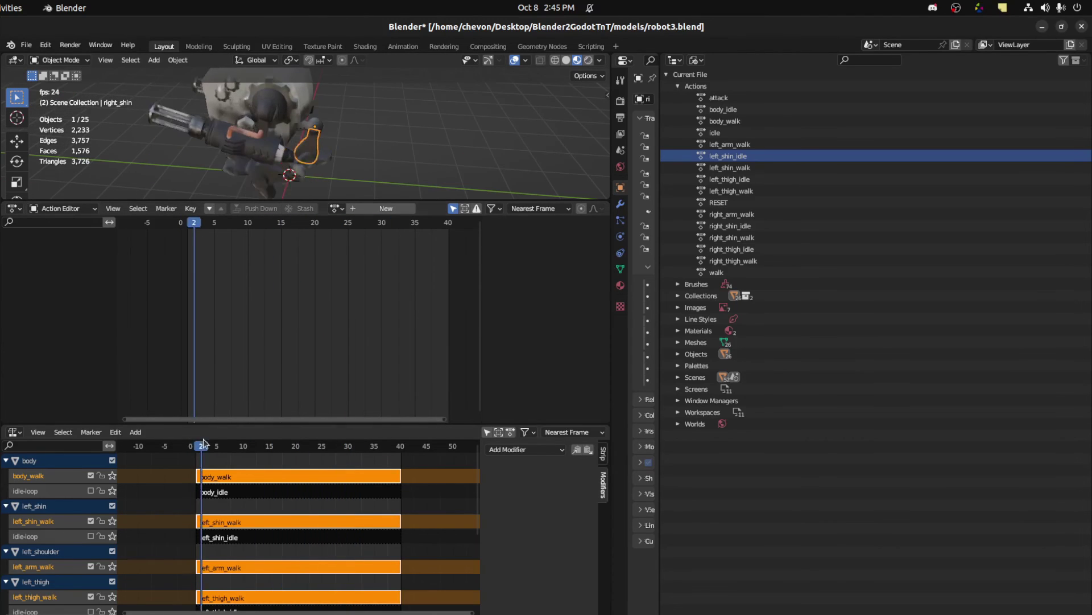
Enlarge the NLA editor and rename the walk tracks of all robot parts to walk-loop.
drag(236, 425, 56, 103)
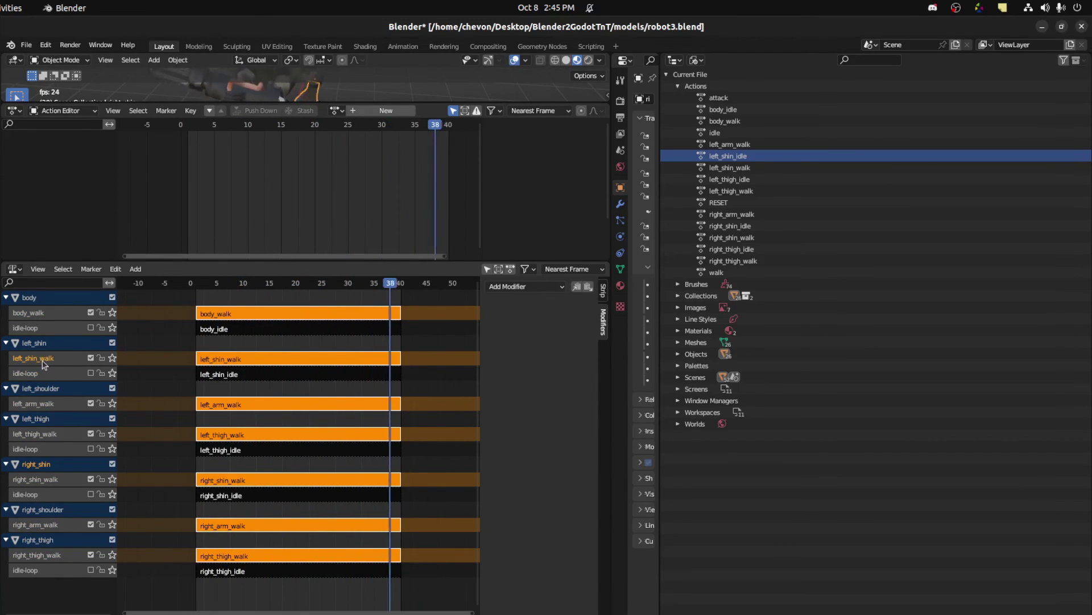
key(Escape)
double_click(31, 314)
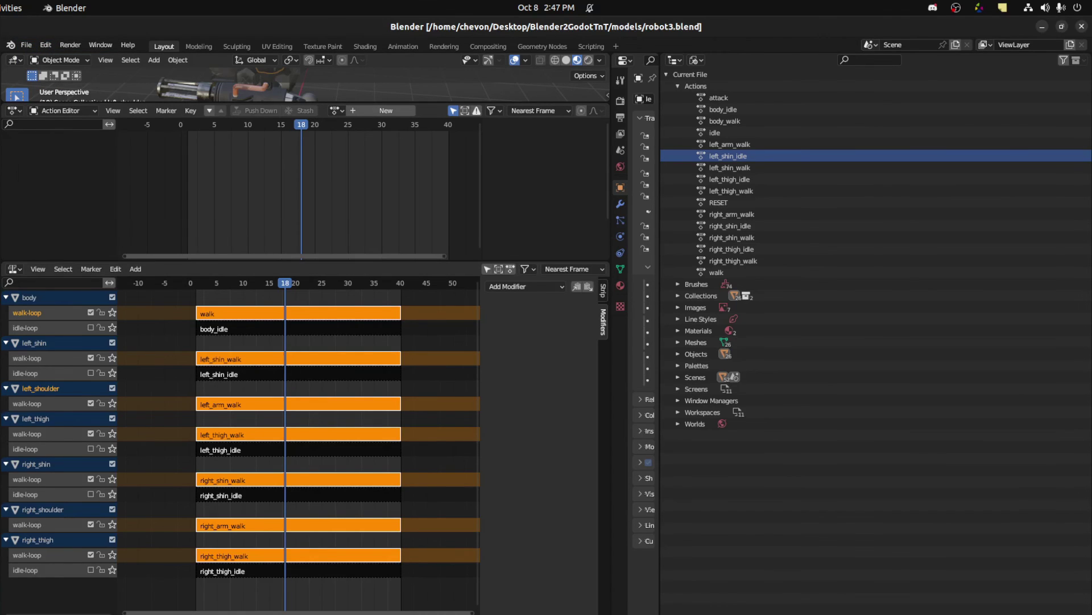
Switch to Godot and choose the walk animation in the AnimationPlayer of the imported robot scene.
click(1, 423)
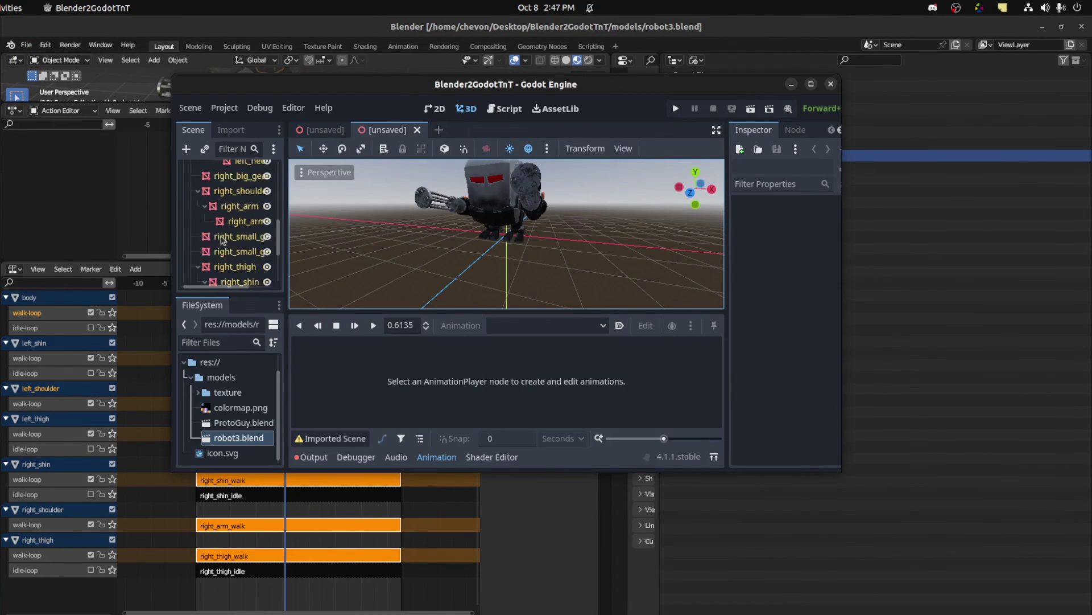
scroll(222, 239, down, 3)
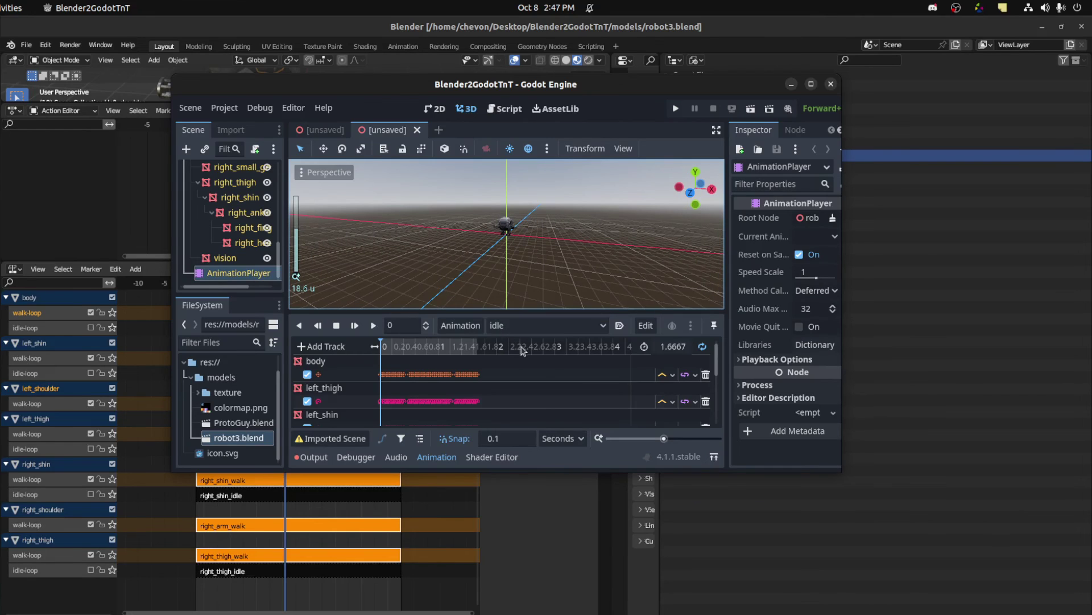
click(521, 329)
click(523, 359)
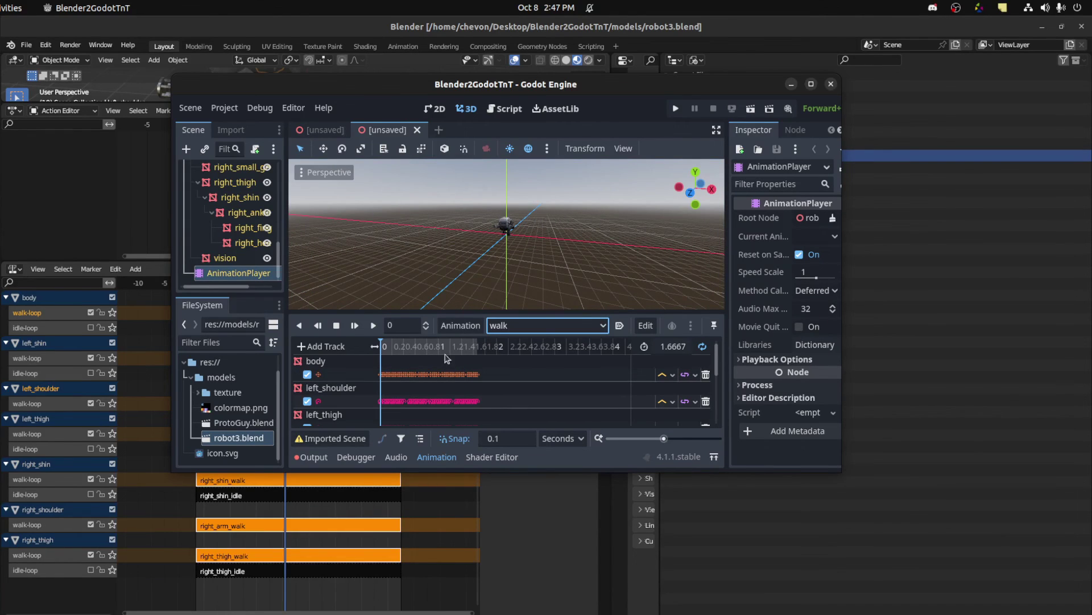
Play the walk animation, inspect the robot up close and from another angle, and stop the playback.
scroll(582, 238, up, 5)
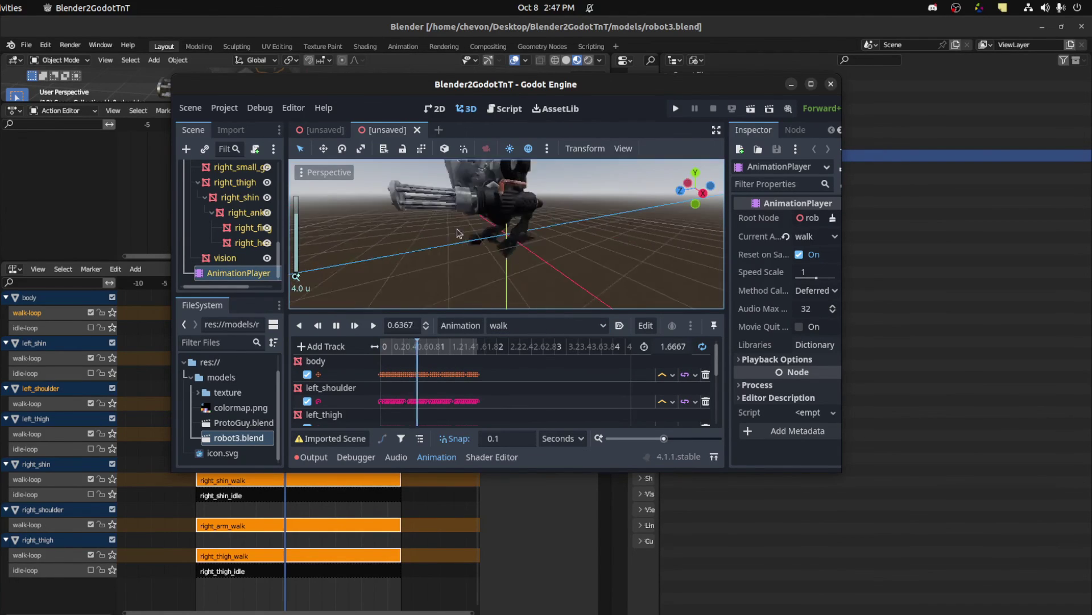
middle_drag(576, 231, 556, 246)
scroll(552, 249, down, 3)
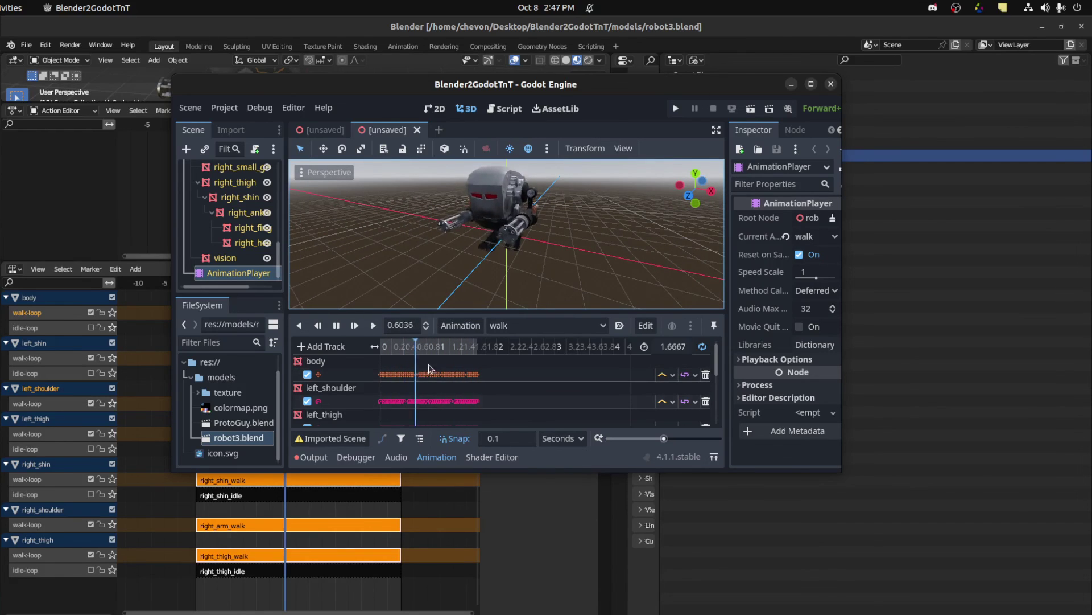
click(336, 327)
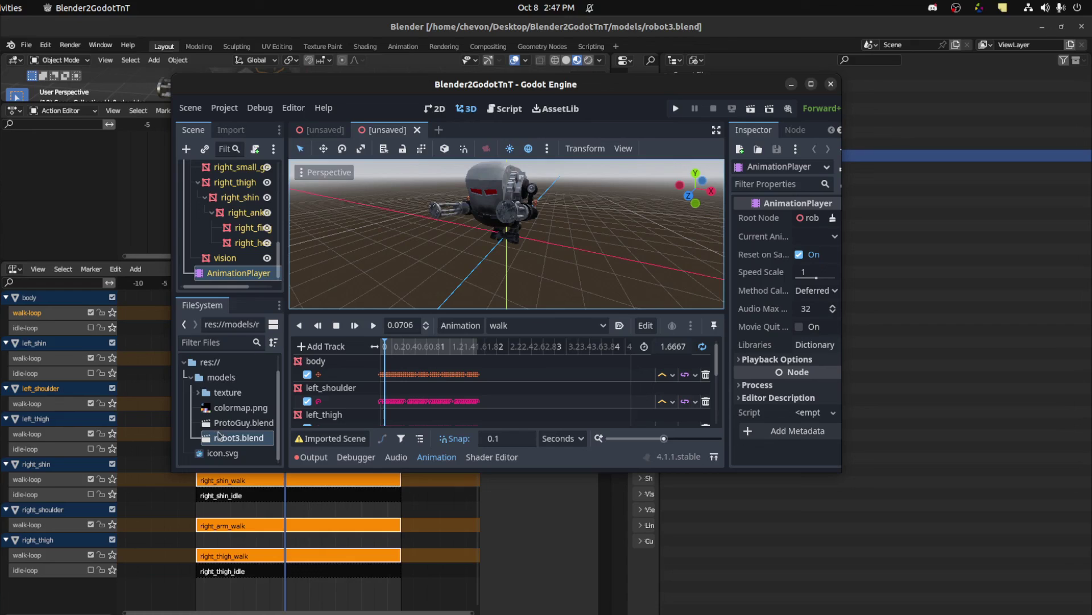
Examine the full Blender 3 Path in the editor's FileSystem import settings and close the settings.
click(251, 424)
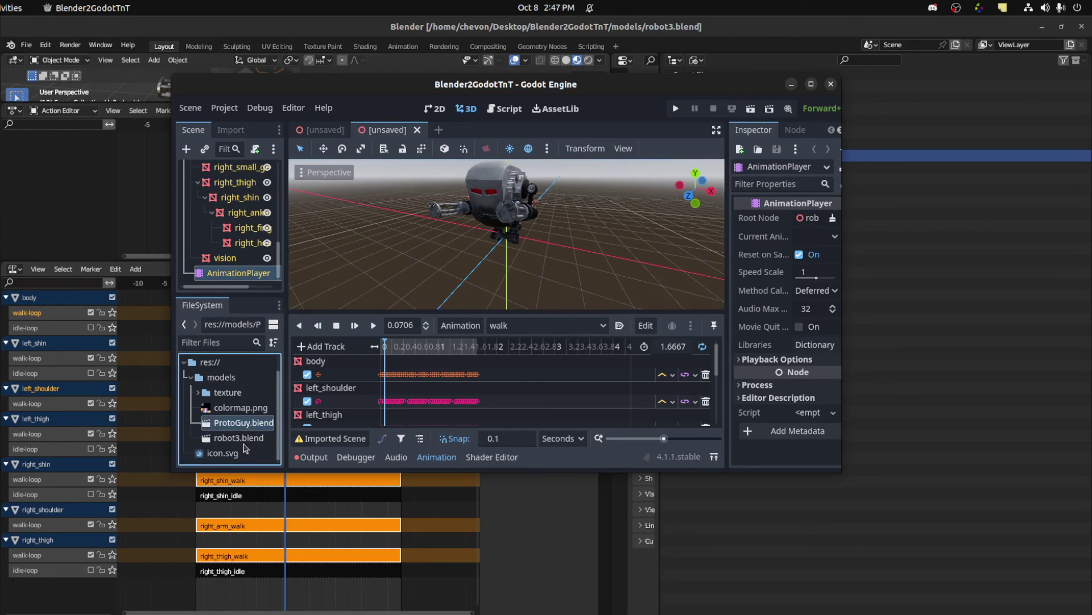
click(292, 109)
click(330, 140)
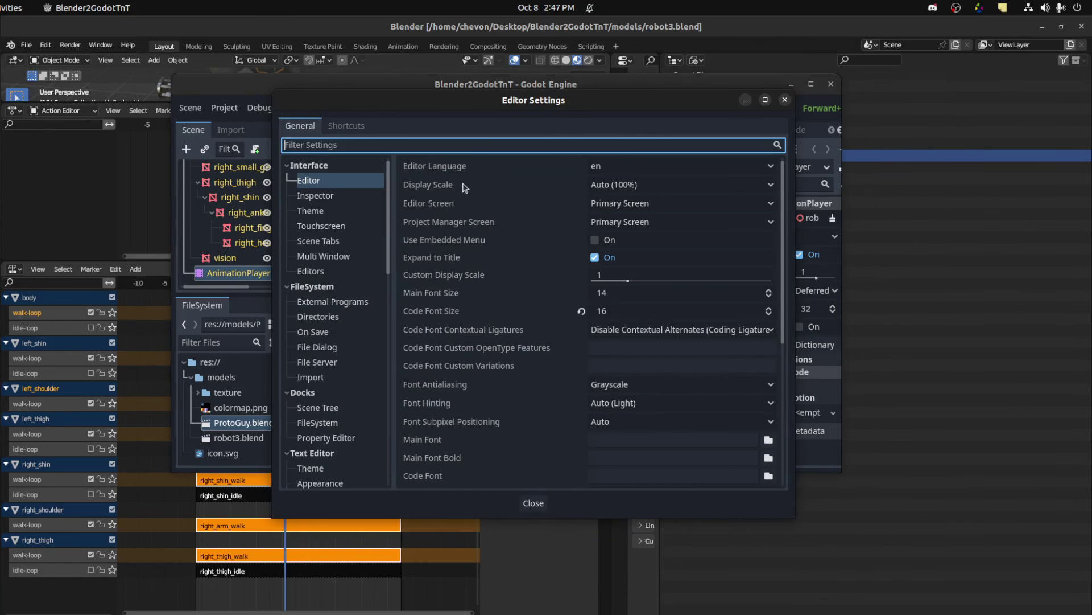
click(311, 378)
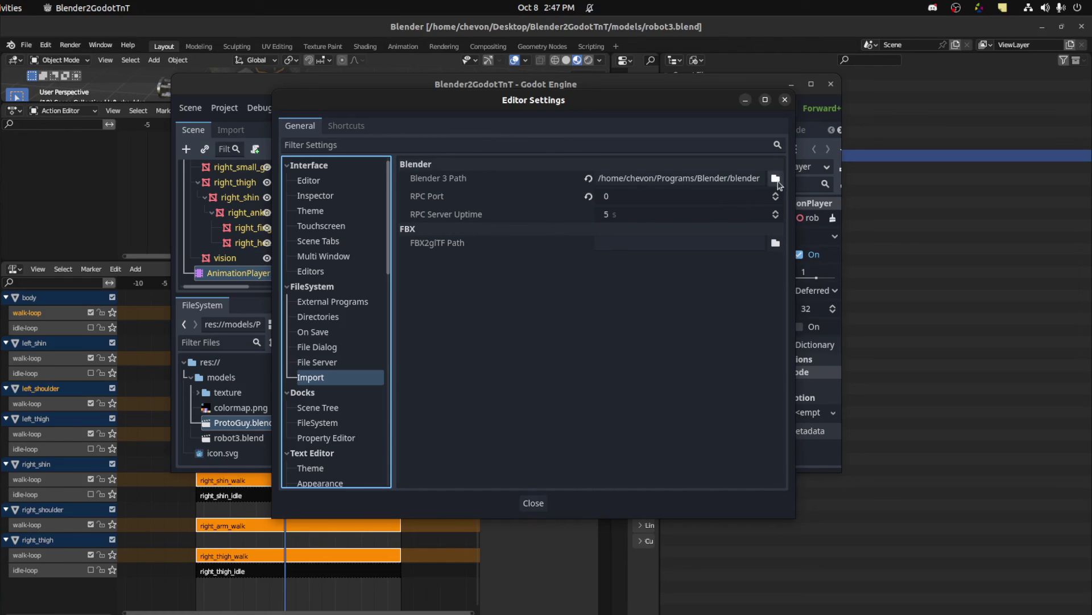
drag(613, 181, 757, 180)
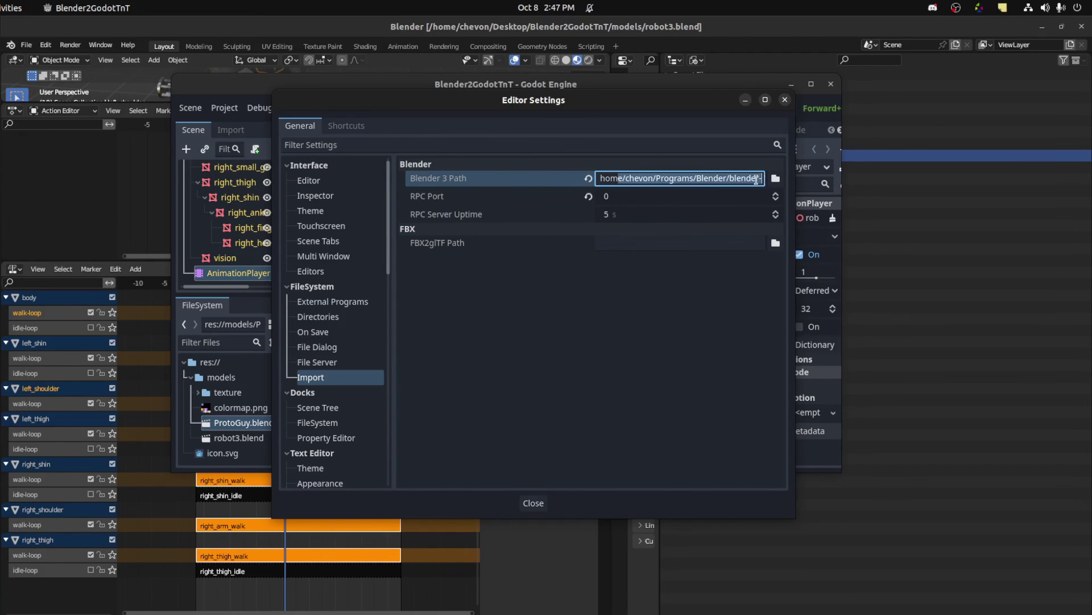
drag(667, 175, 774, 178)
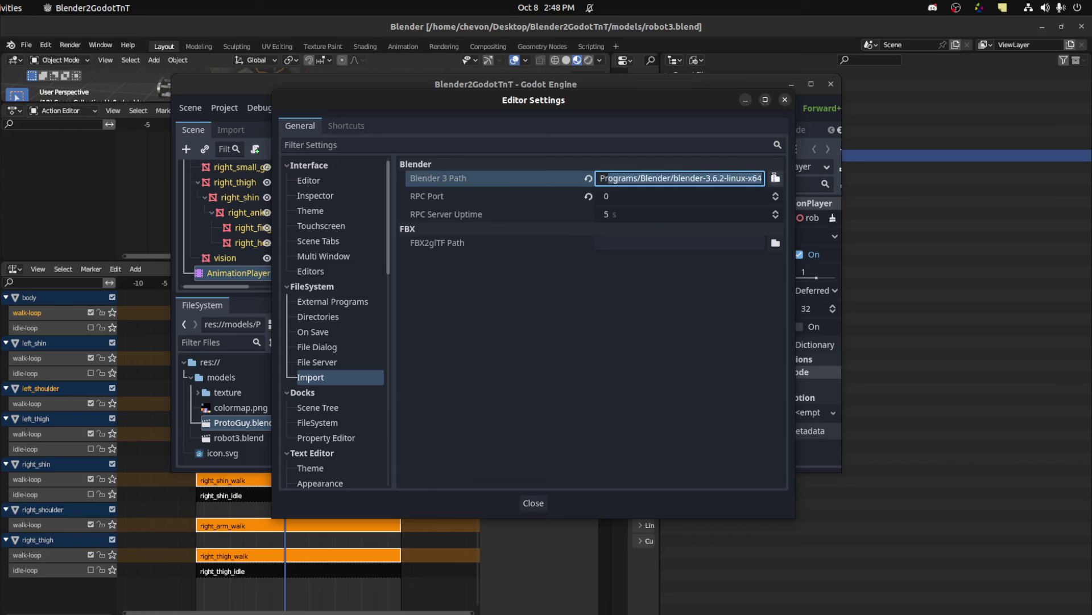
click(707, 176)
key(Escape)
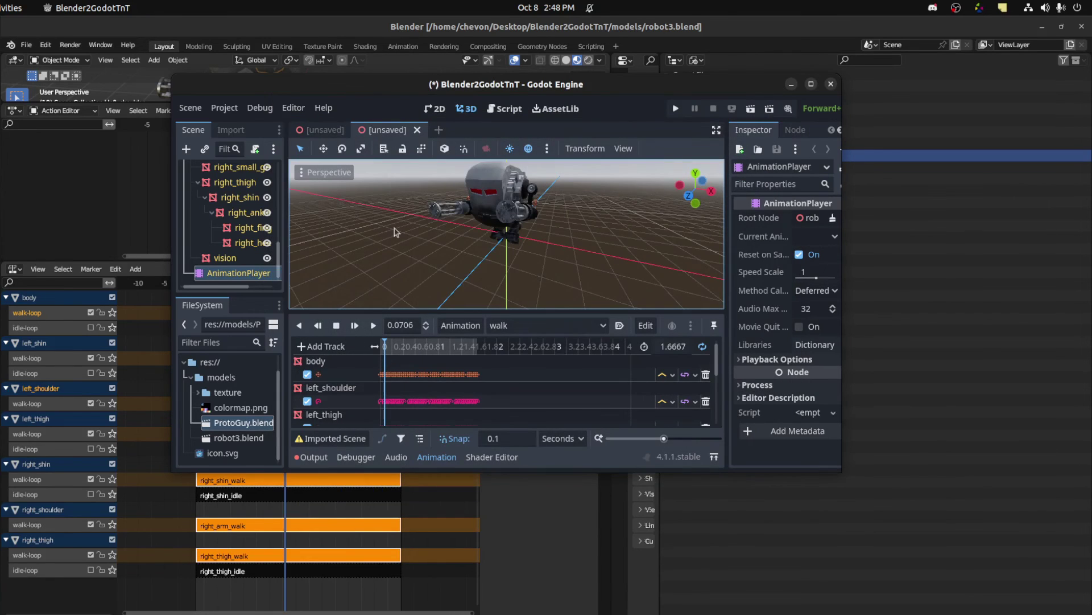